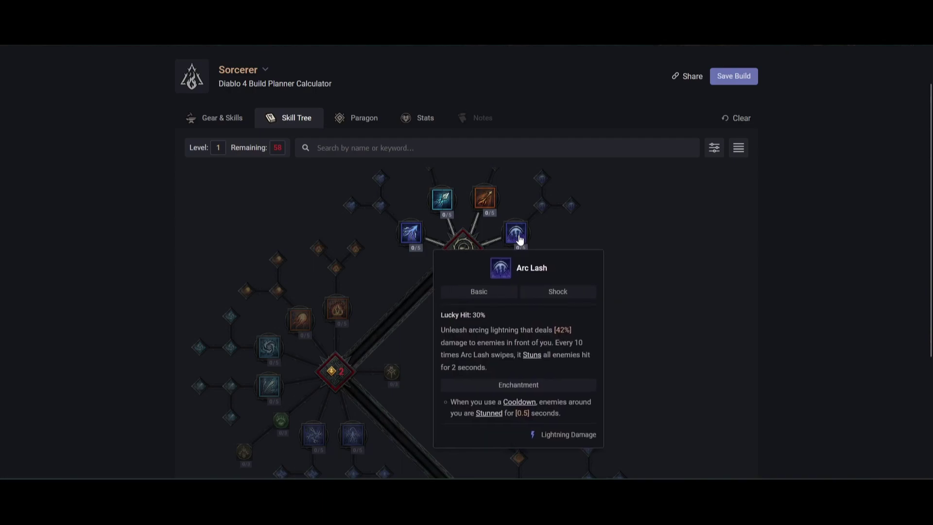
- Put one skill point each into Arc Lash and its enhancement node
click(519, 238)
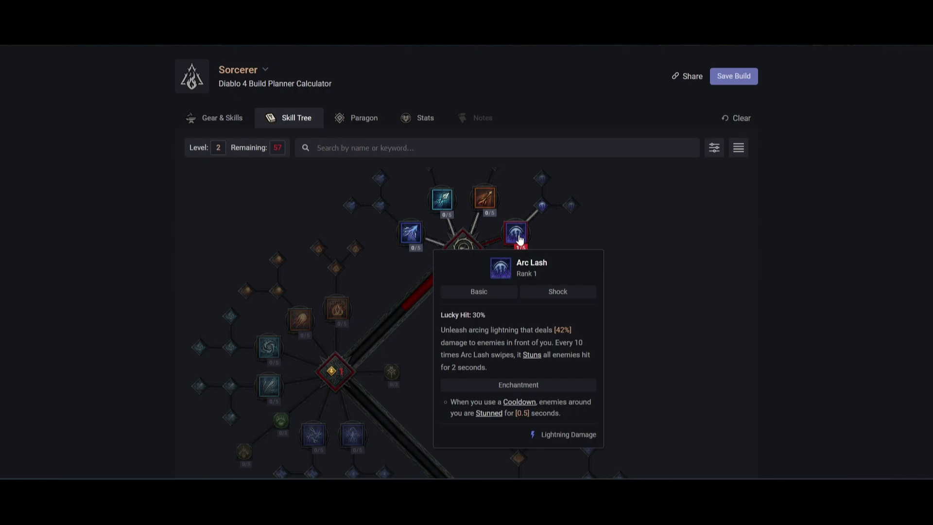
click(542, 208)
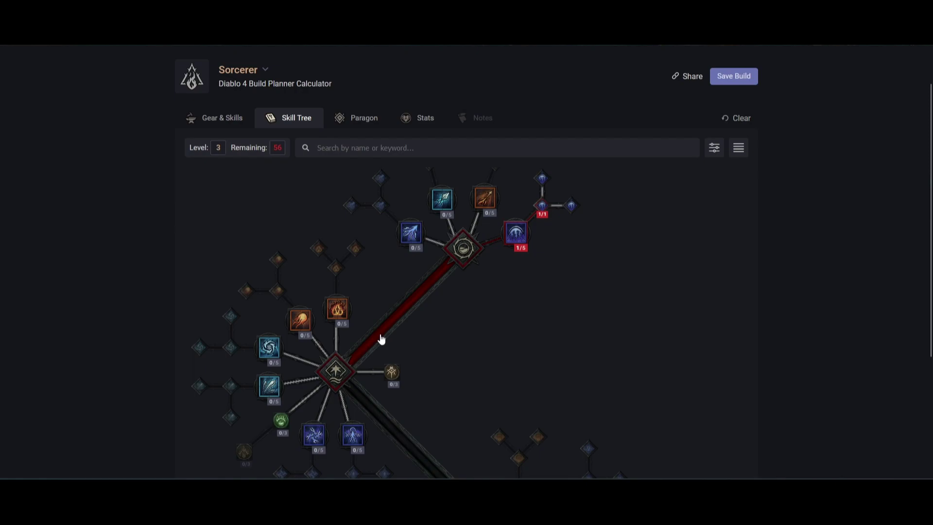
- Raise Chain Lightning to rank 2 and unlock Enhanced Chain Lightning plus the upgrade branching sideways from it
drag(380, 337, 460, 204)
click(399, 297)
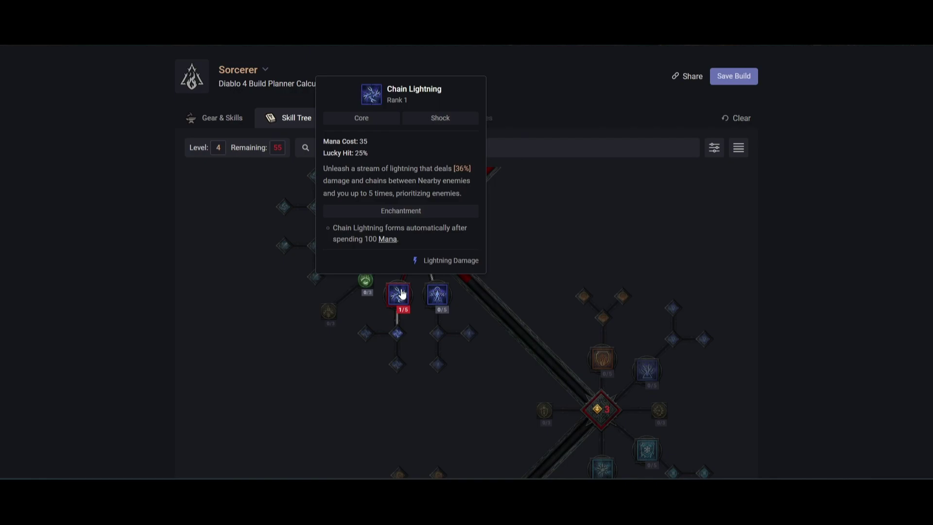
click(397, 334)
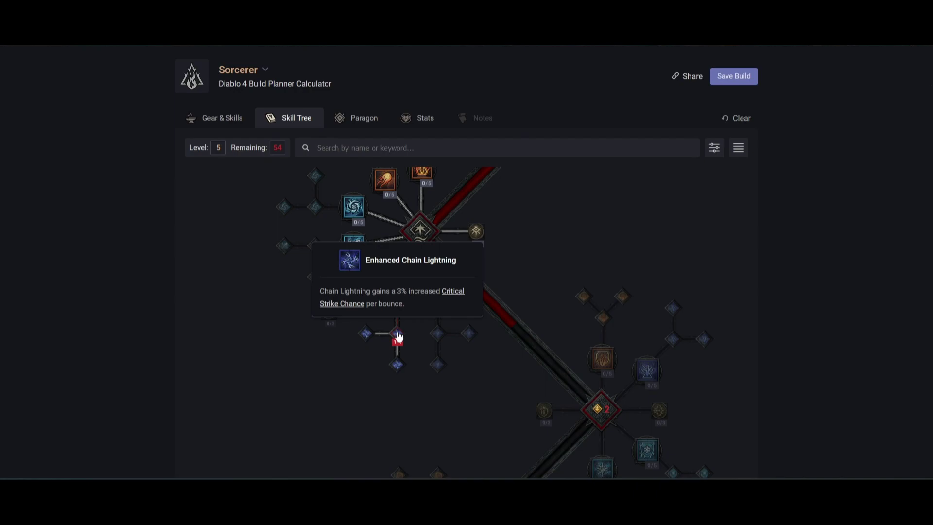
click(367, 334)
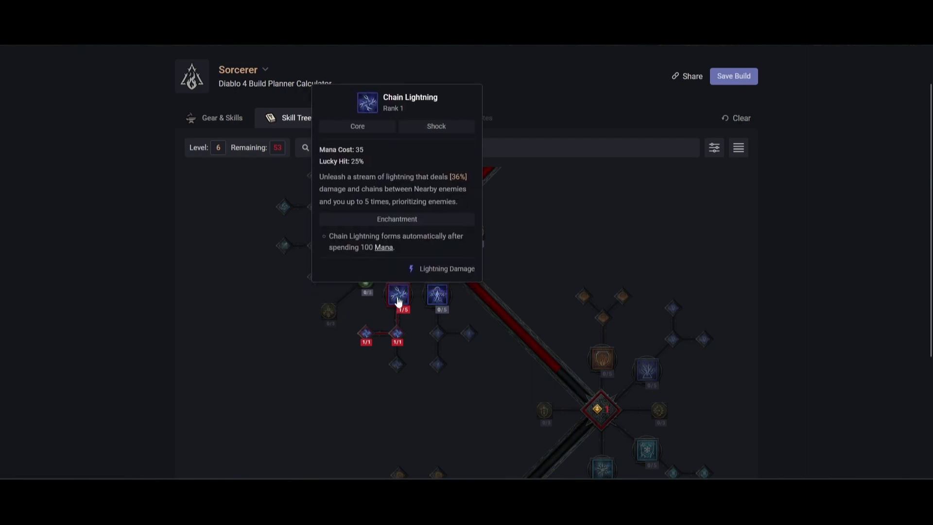
click(398, 299)
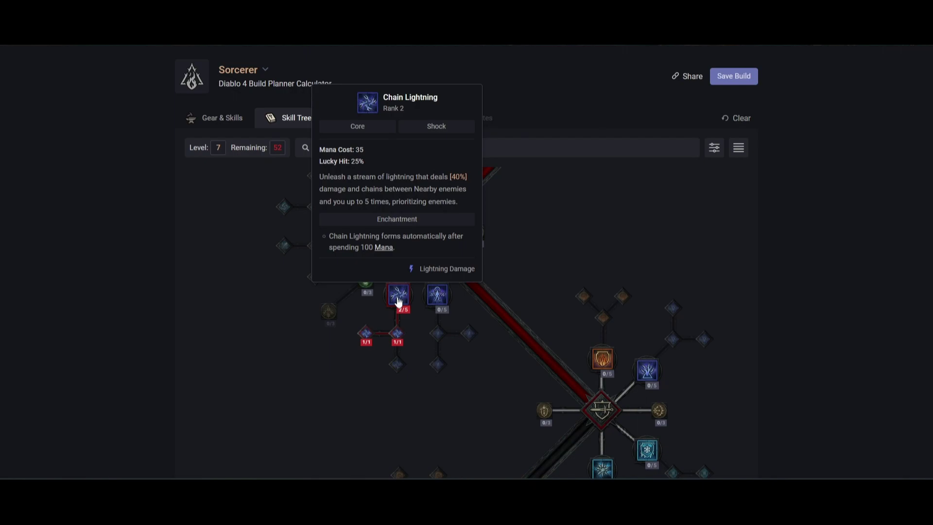
- Put one point each into the defensive skills Teleport, Frost Nova and Ice Armor
drag(525, 363, 374, 275)
click(503, 276)
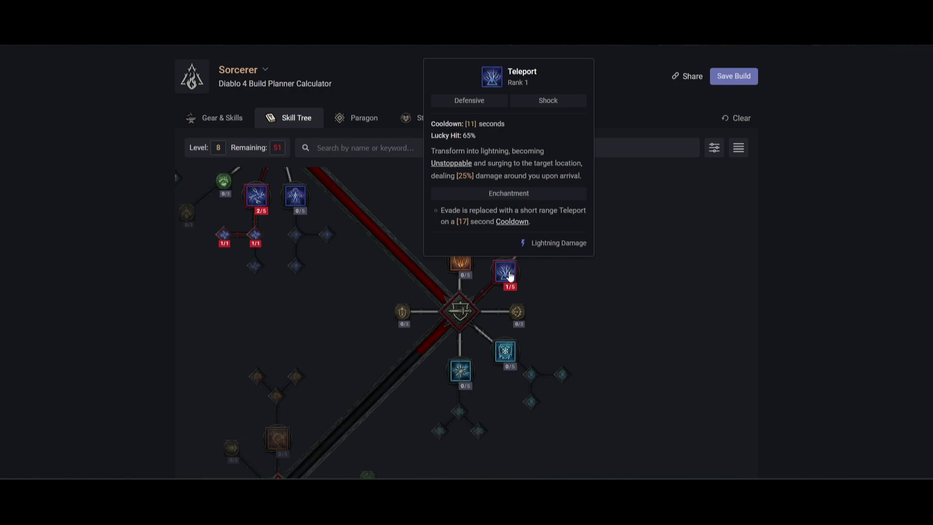
click(459, 375)
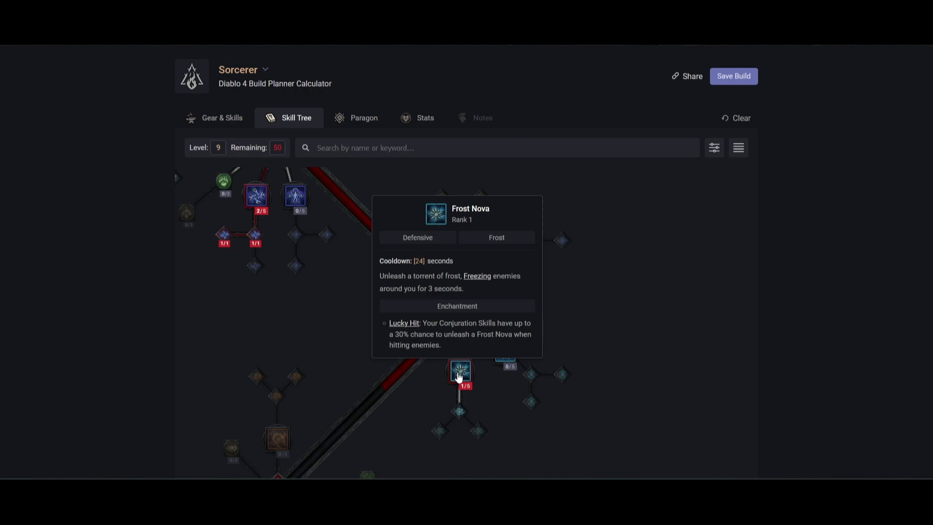
click(509, 355)
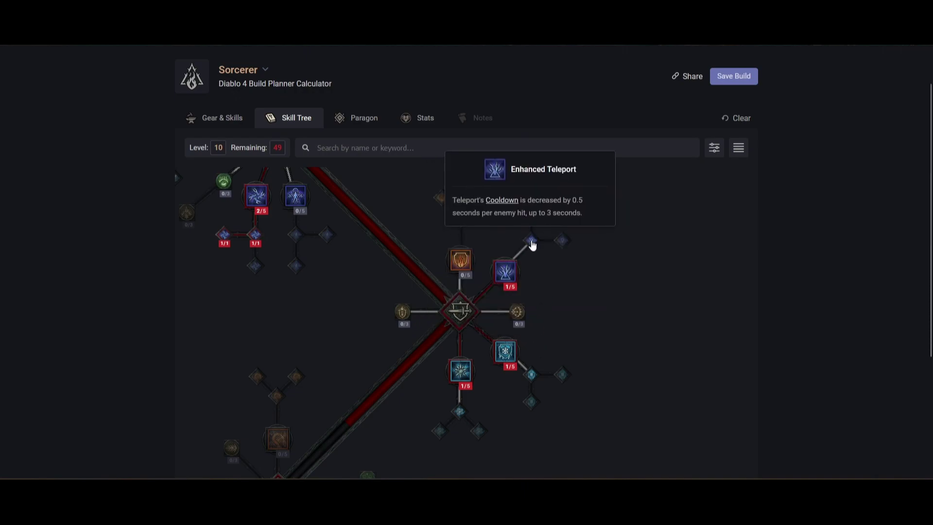
- Unlock the enhancement nodes of Teleport, Ice Armor and Frost Nova
click(532, 243)
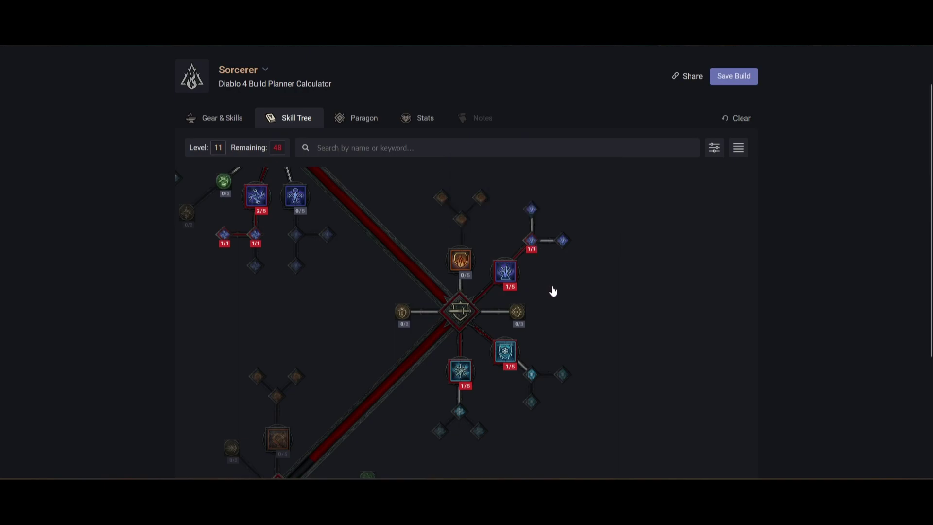
click(533, 376)
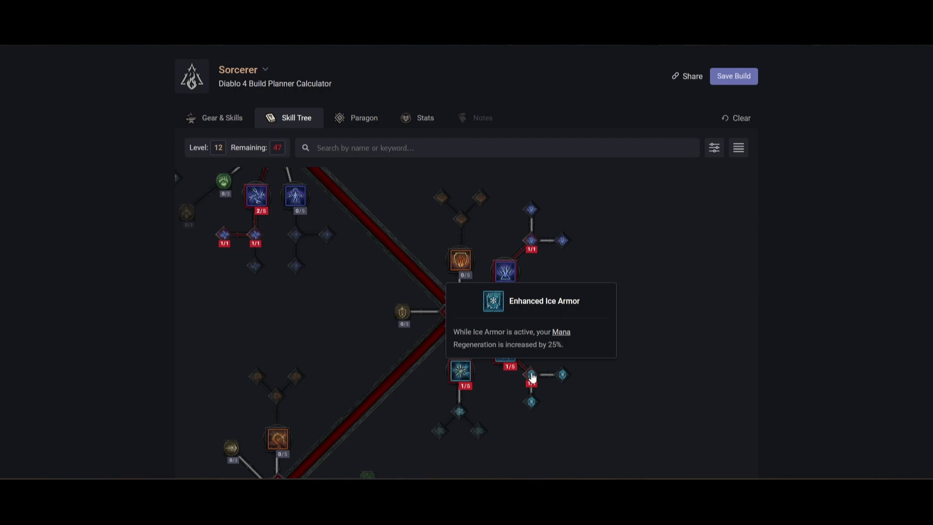
click(460, 413)
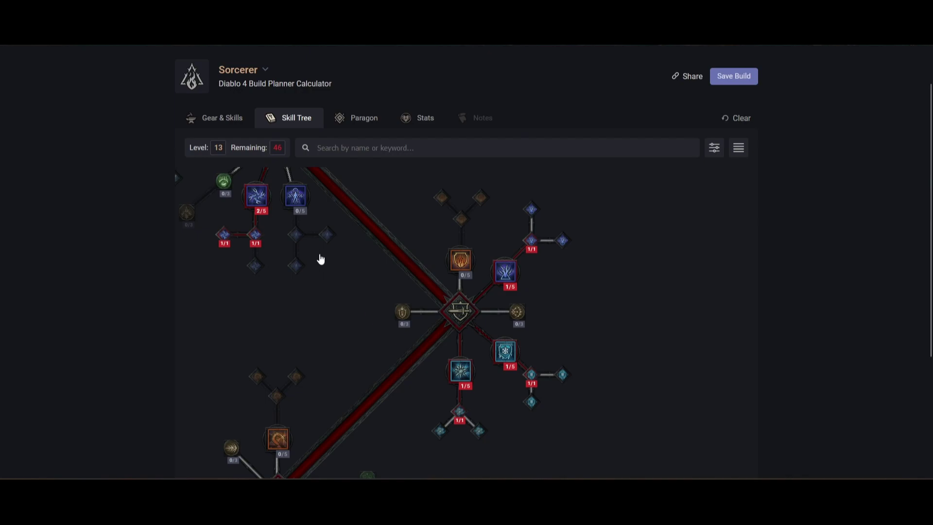
- Raise Chain Lightning to rank 4 and put one point into the basic skill Fire Bolt
drag(283, 229, 383, 358)
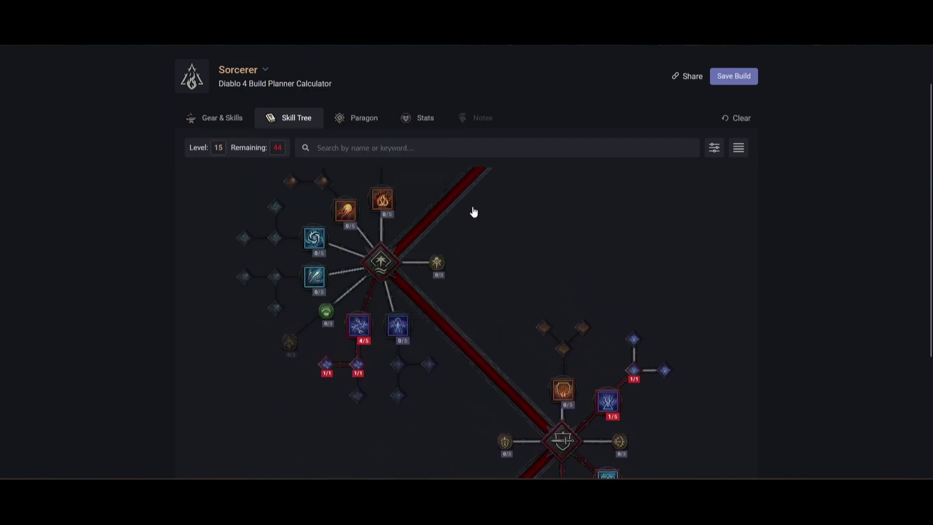
scroll(423, 431, down, 2)
scroll(423, 431, right, 2)
click(466, 331)
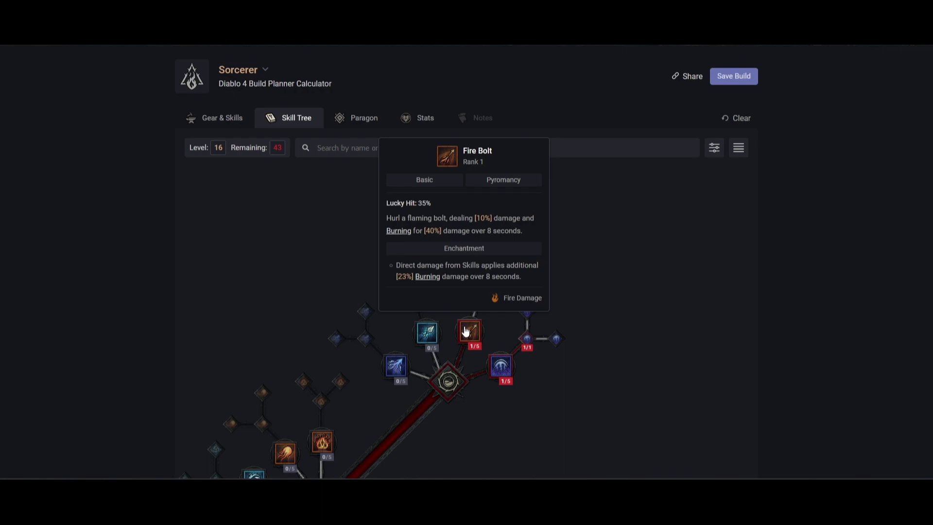
- Raise Chain Lightning to rank 5
drag(396, 444, 473, 261)
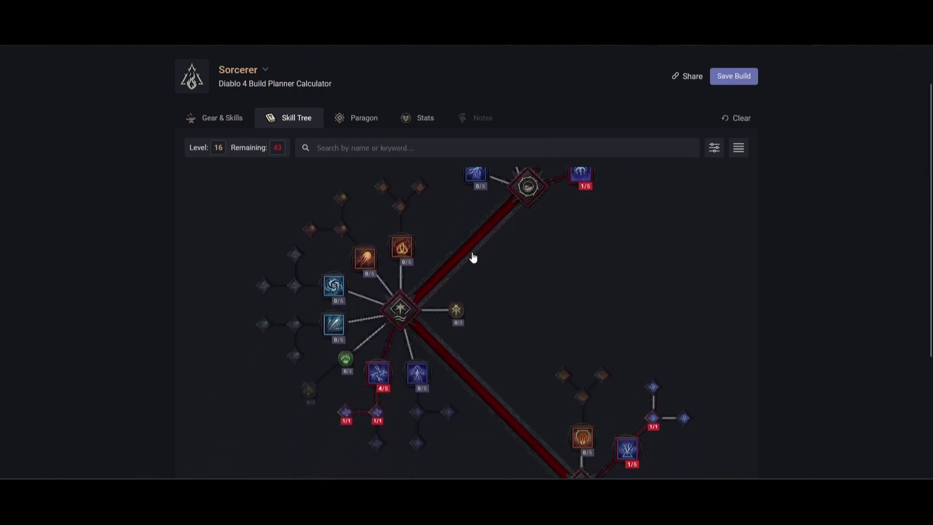
click(378, 373)
- Unlock Shimmering Teleport, Frost Nova's left-hand final upgrade and the Ice Armor upgrade branching sideways from its enhancement
drag(378, 373, 216, 228)
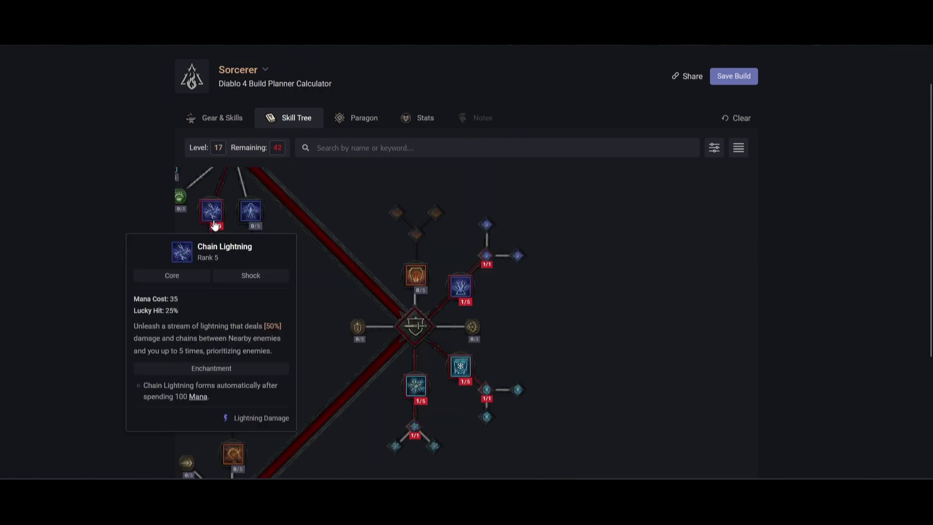
drag(414, 322, 416, 283)
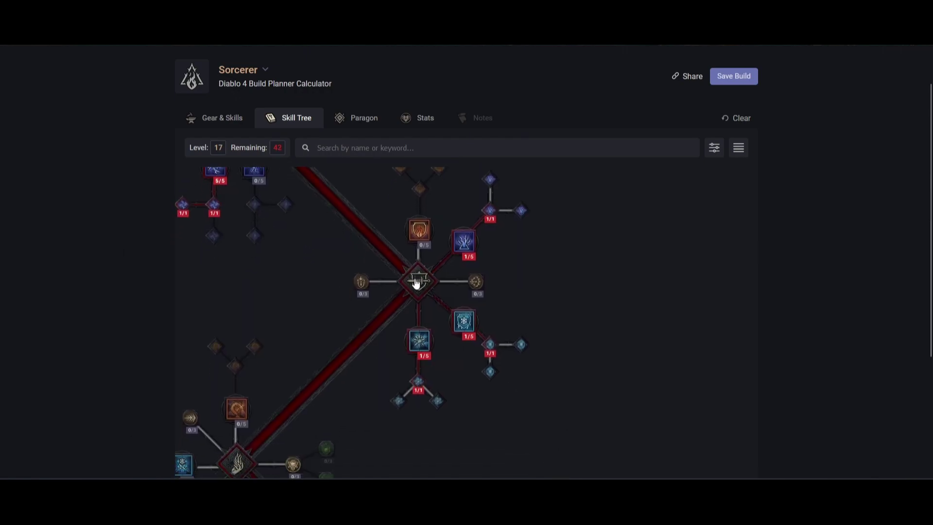
click(398, 402)
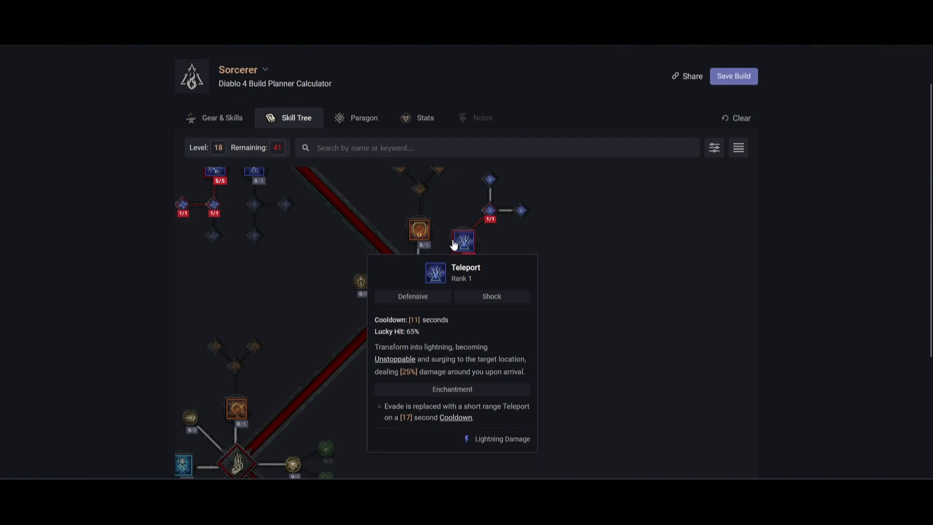
click(521, 213)
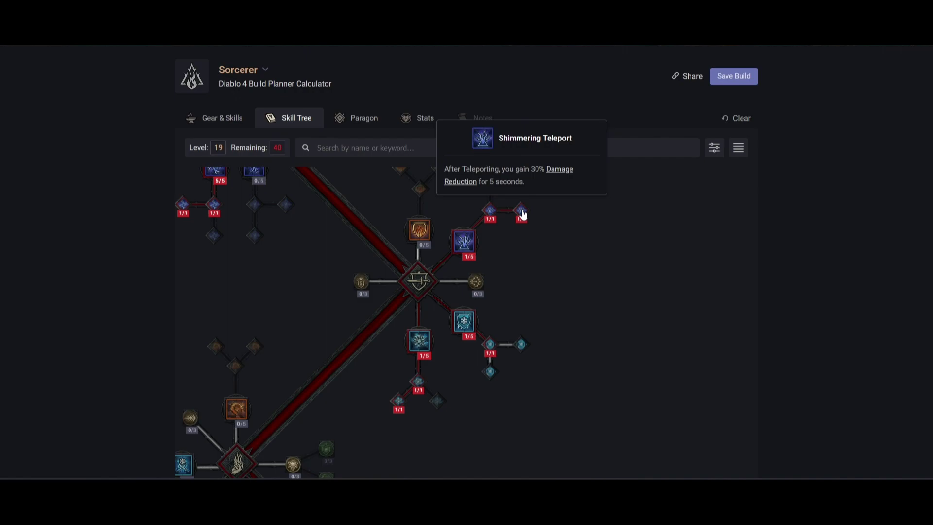
click(518, 346)
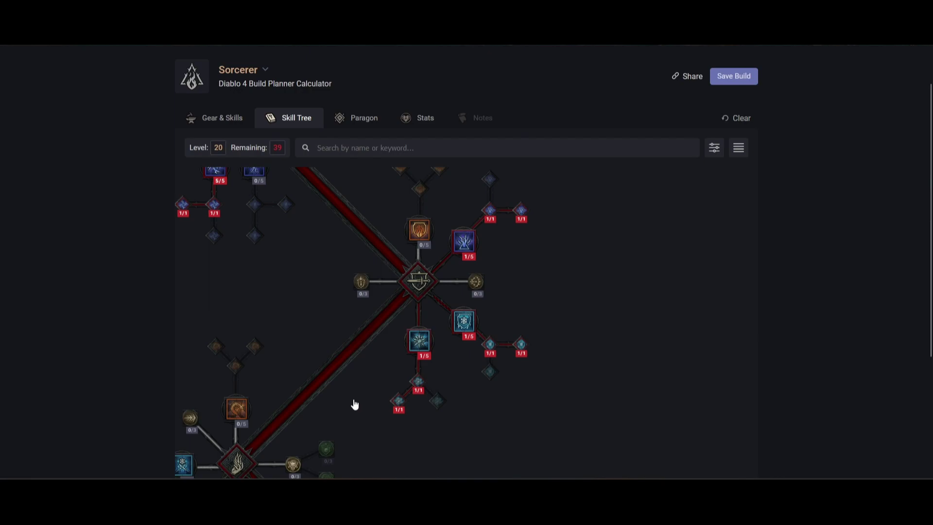
- Raise the Glass Cannon passive in the defensive cluster to rank 3
click(475, 284)
click(475, 286)
click(475, 286)
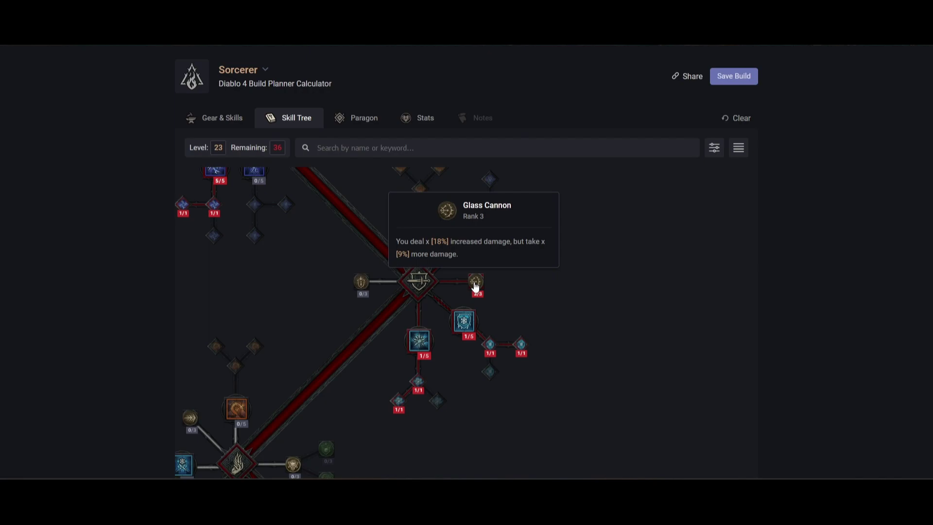
- Put one point into the Devastation passive near Chain Lightning
scroll(393, 306, down, 8)
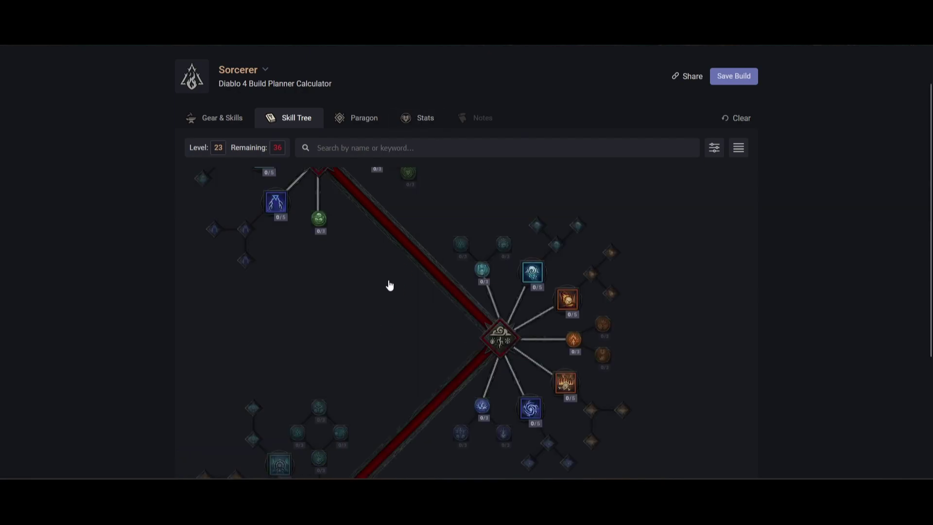
scroll(387, 285, down, 10)
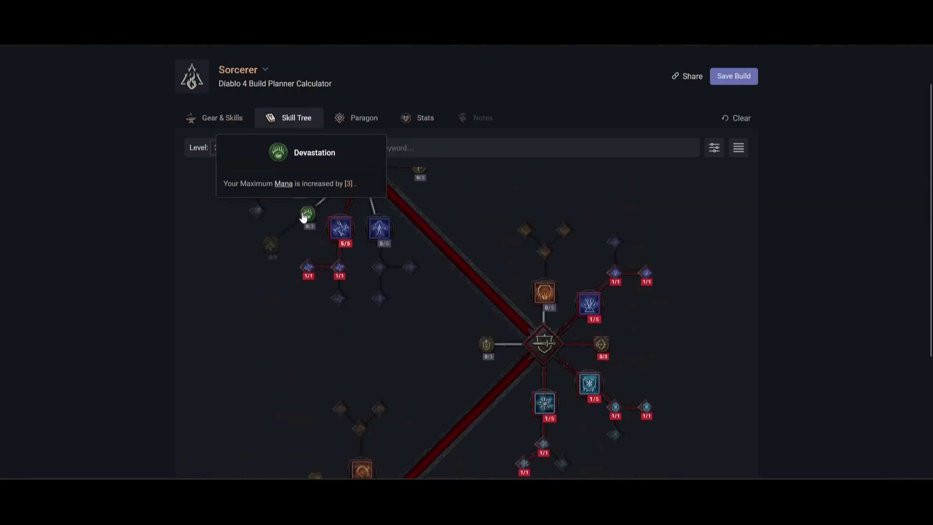
click(307, 214)
- Unlock the ultimate skill Unstable Currents and its Prime Unstable Currents upgrade
scroll(432, 412, down, 12)
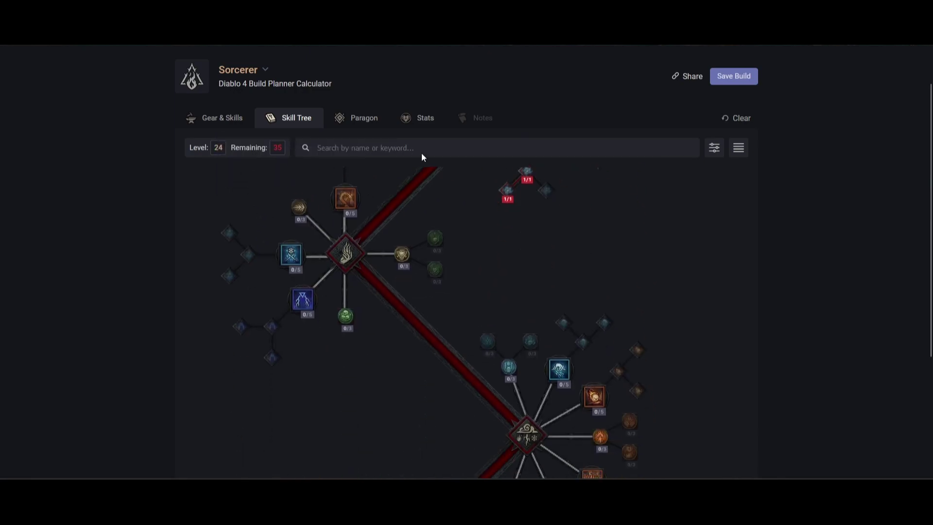
click(334, 413)
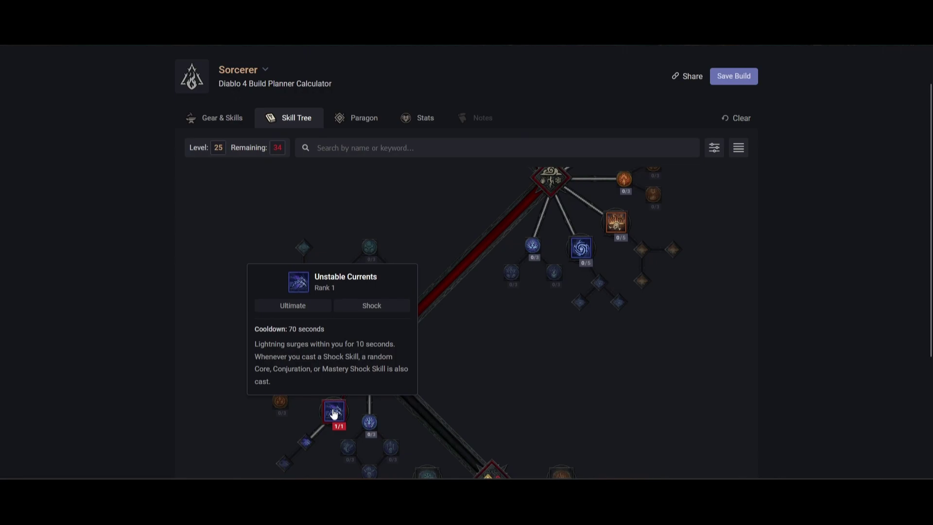
scroll(340, 395, down, 1)
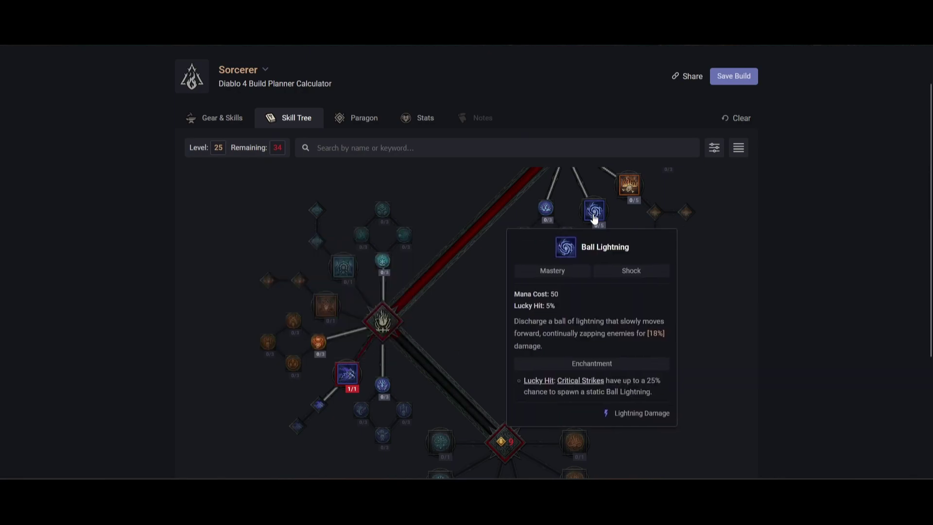
drag(500, 202, 507, 443)
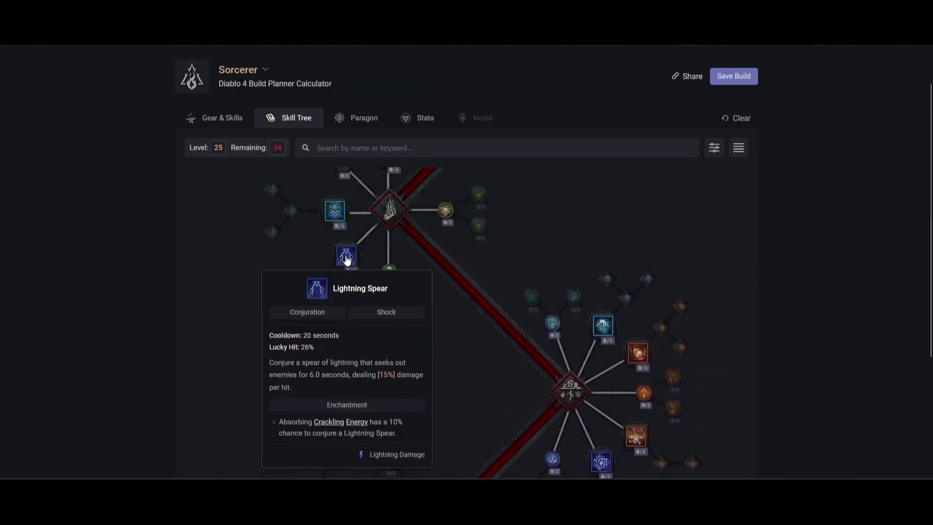
drag(377, 324, 475, 144)
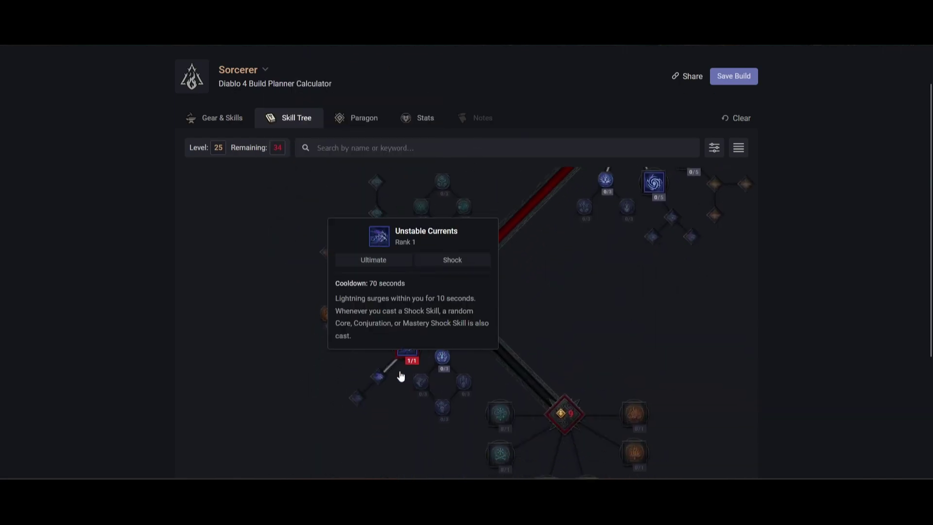
click(381, 379)
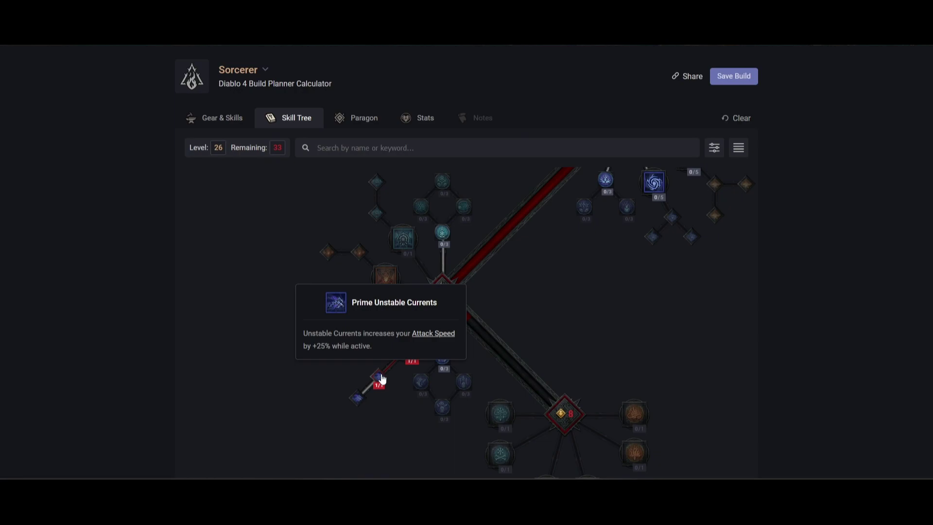
- Put four more points into the basic skill Arc Lash
drag(388, 181, 472, 260)
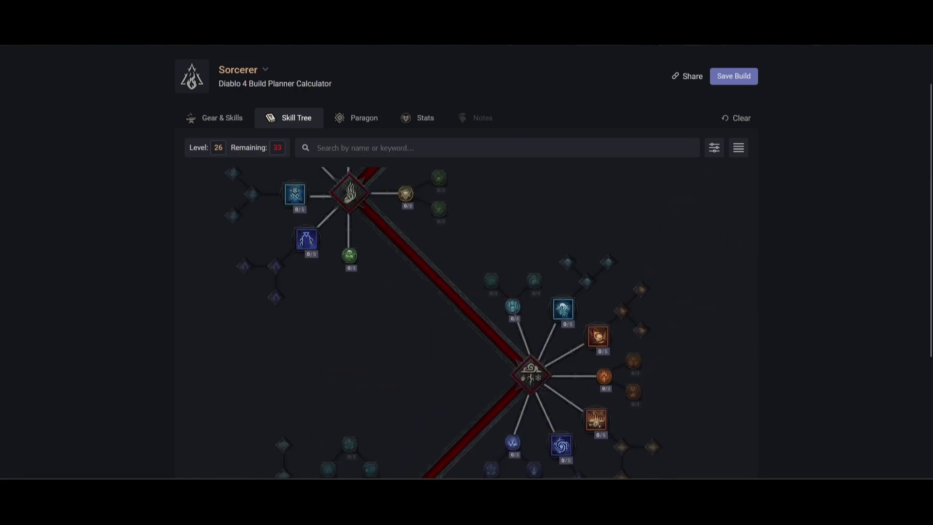
drag(480, 425, 391, 330)
drag(377, 222, 422, 502)
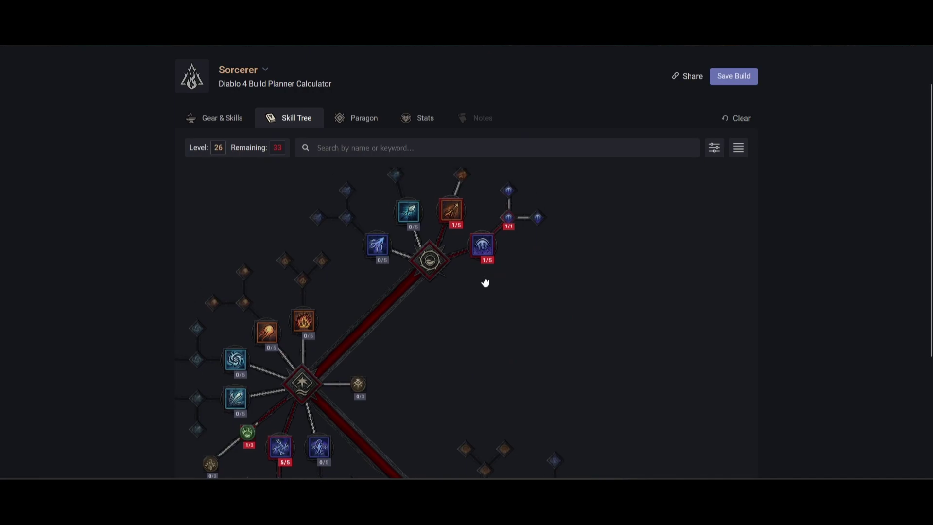
click(478, 246)
- Put one point into the lower fire skill in the mastery cluster, next to Ball Lightning
drag(438, 439, 422, 217)
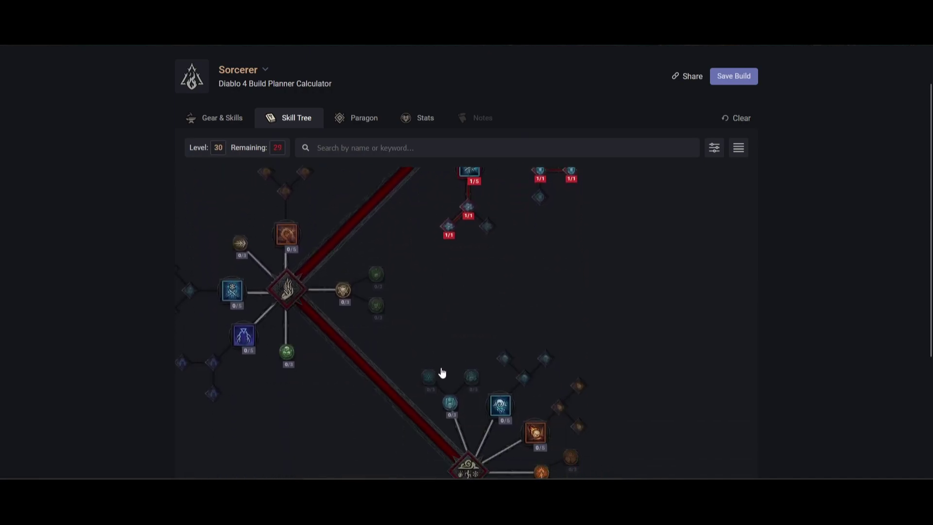
drag(442, 370, 418, 192)
click(513, 328)
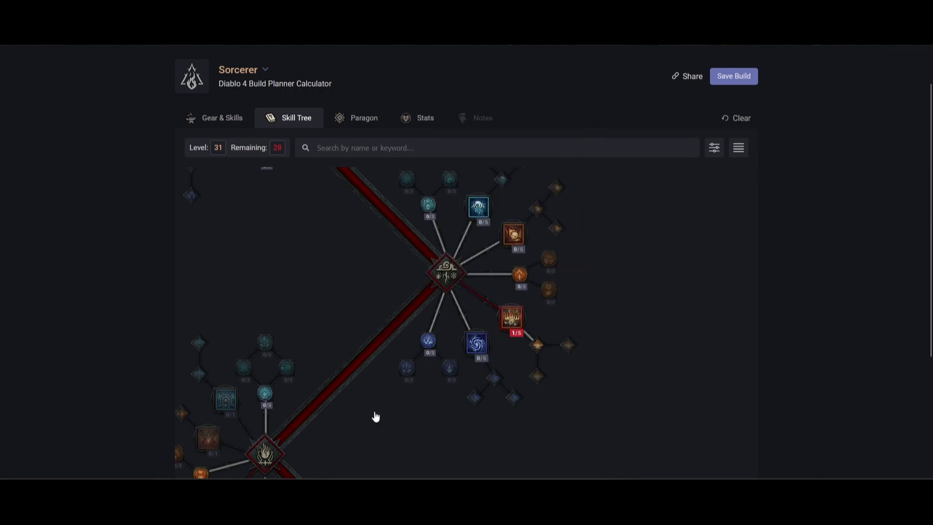
- Raise the Fiery Surge passive in the ultimate cluster to rank 3
drag(367, 425, 473, 337)
click(356, 359)
click(355, 360)
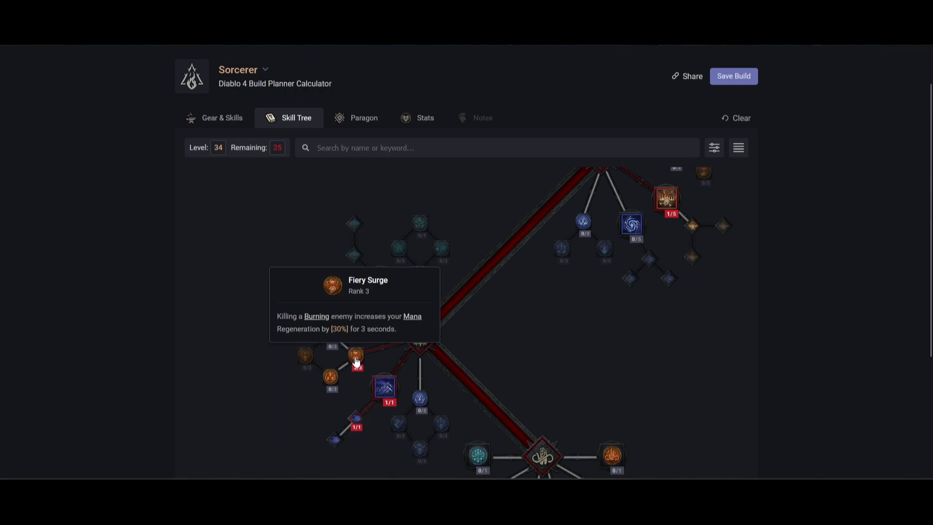
- Put one point into the right-hand lightning key passive and raise Elemental Dominance in the core cluster to rank 3
scroll(356, 362, down, 4)
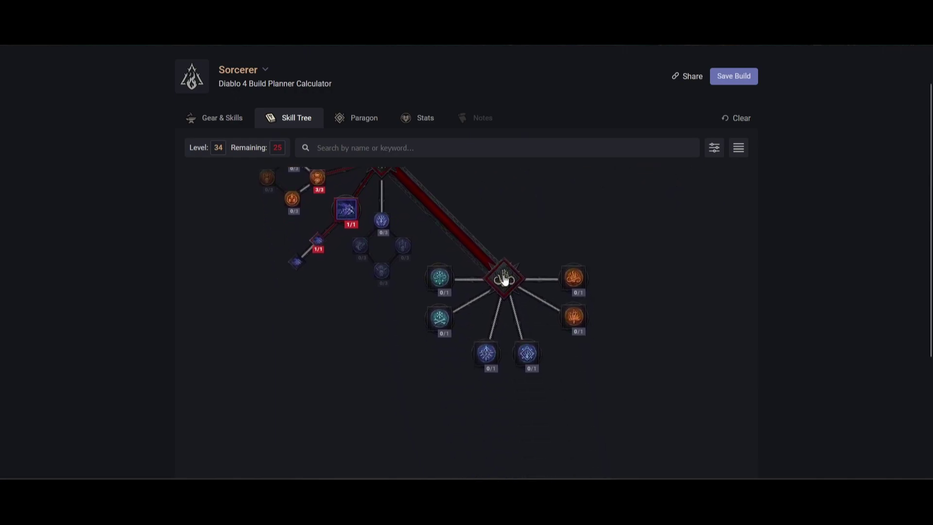
click(526, 357)
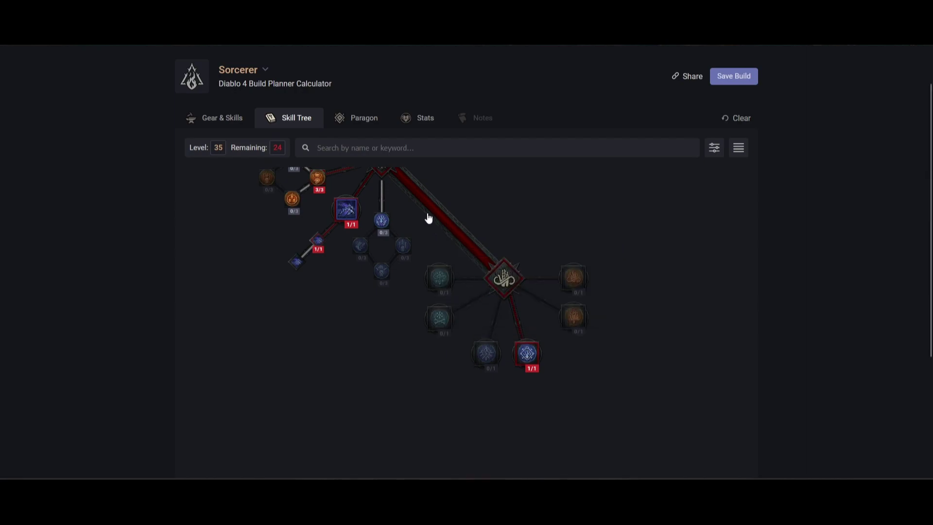
drag(427, 217, 496, 277)
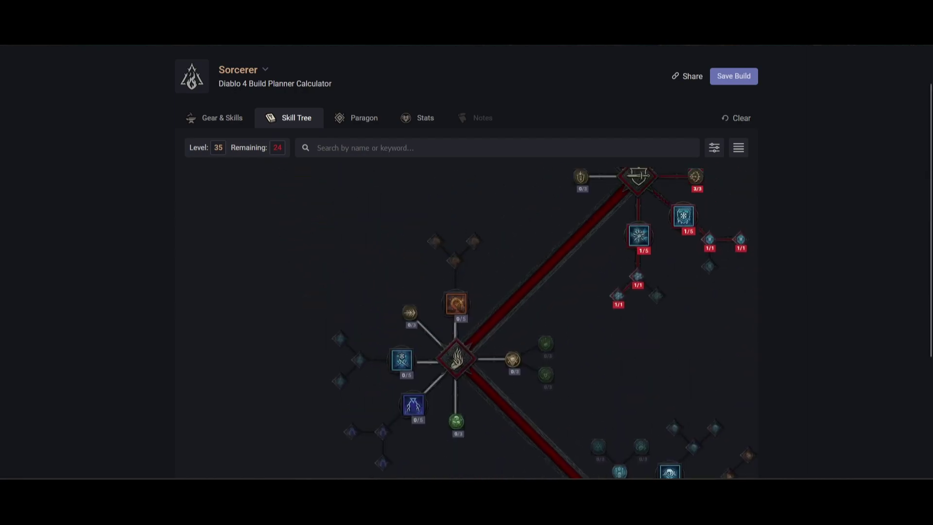
drag(514, 218, 481, 474)
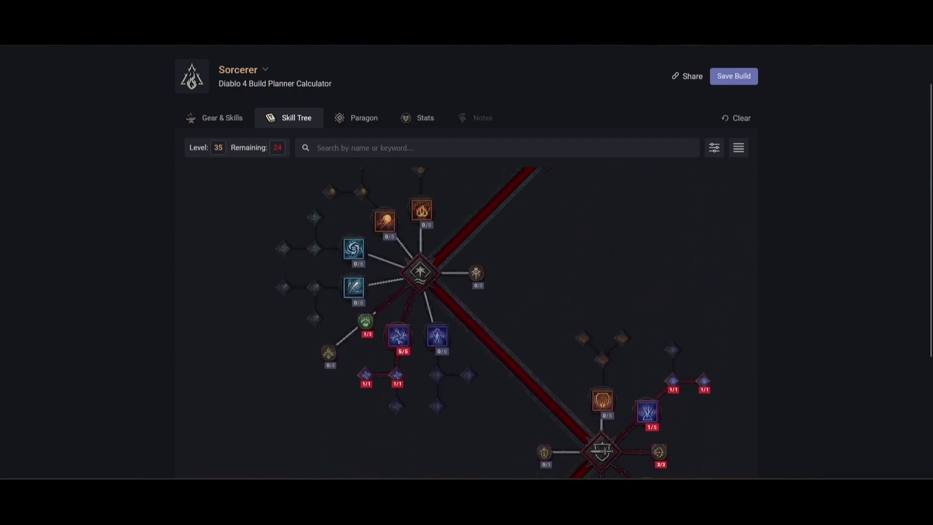
click(327, 368)
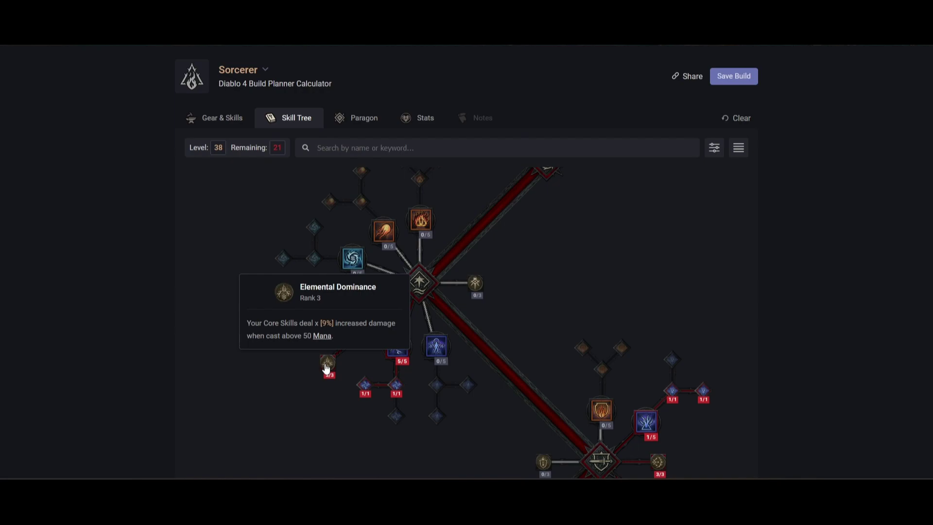
- Put one point into Endless Pyre in the ultimate cluster and raise the connected Warmth passive to rank 3
drag(343, 458, 370, 241)
scroll(364, 369, down, 5)
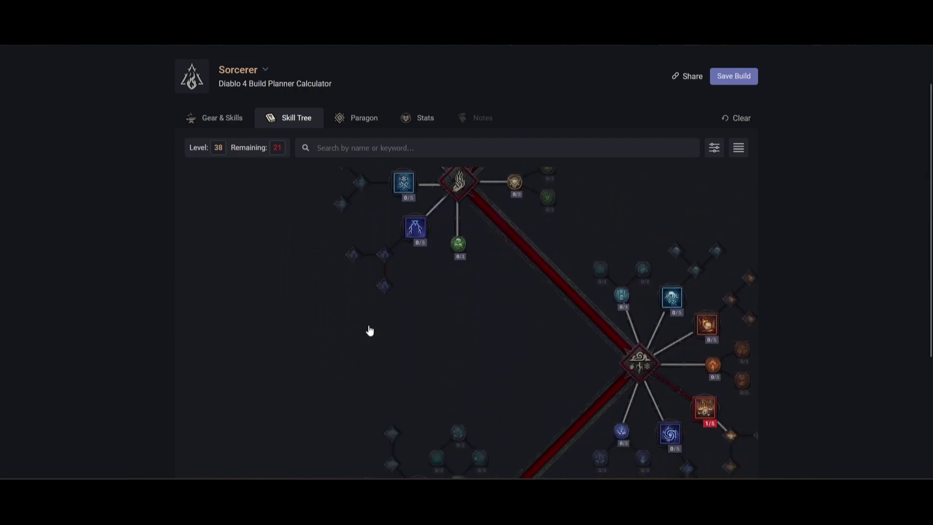
scroll(371, 345, down, 5)
click(374, 328)
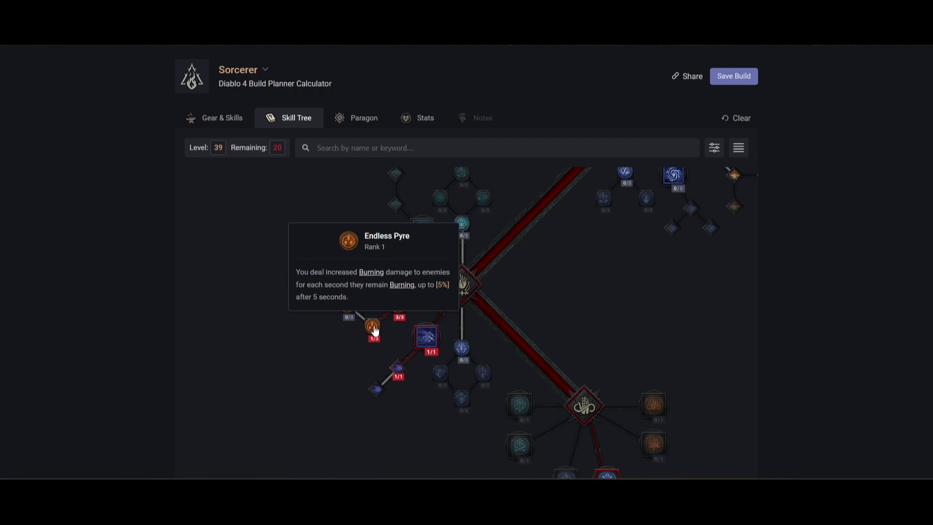
mouse_move(346, 308)
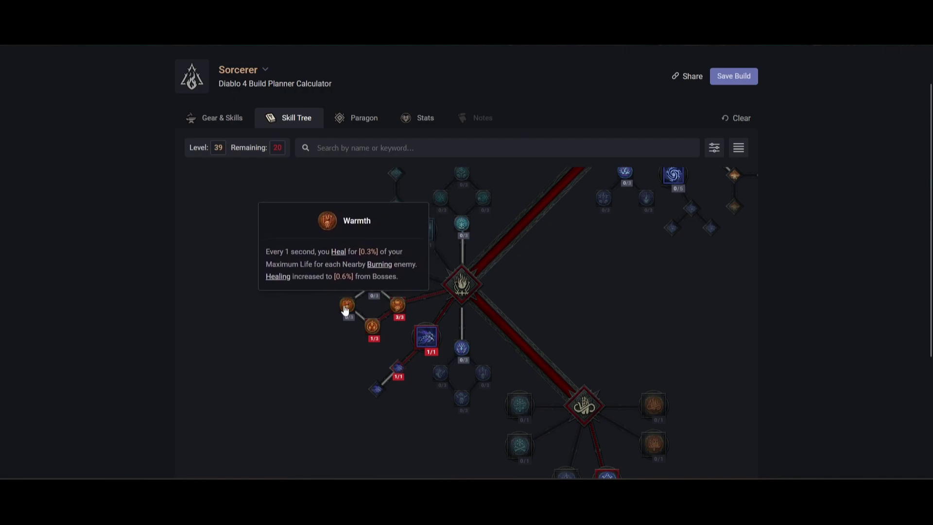
triple_click(346, 309)
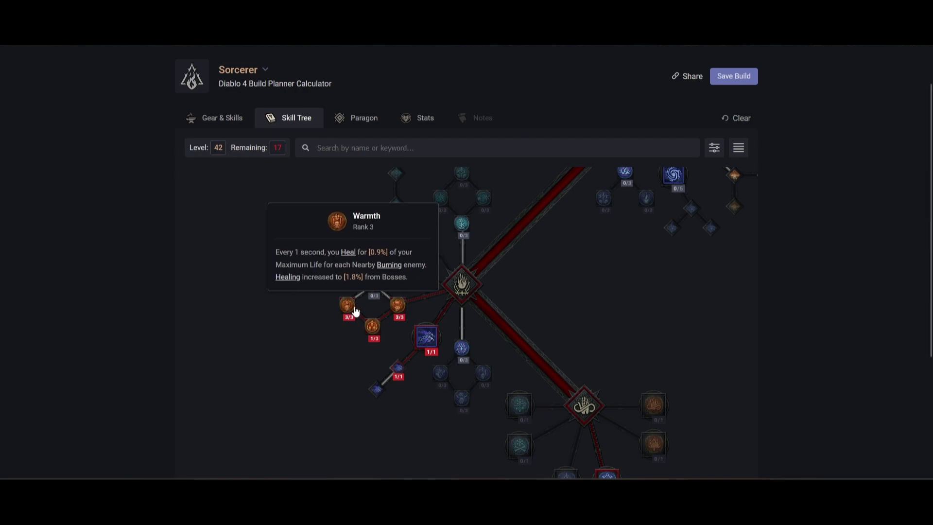
- Put one point into Align the Elements in the conjuration cluster and raise the connected Protection passive to rank 3
scroll(495, 227, down, 10)
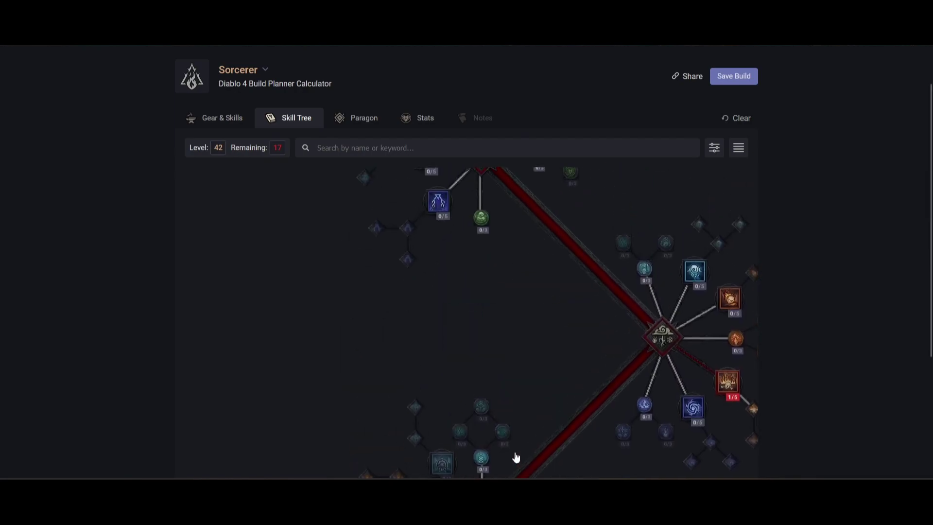
click(485, 293)
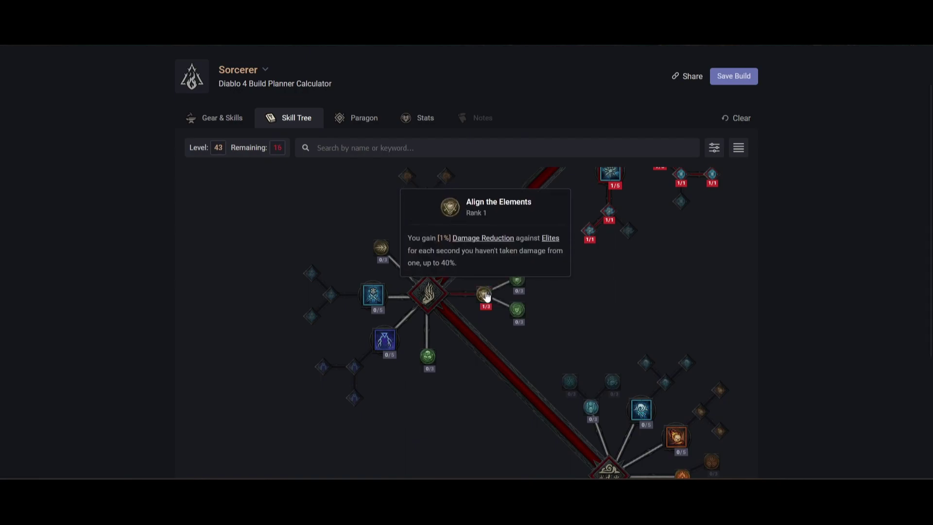
click(518, 310)
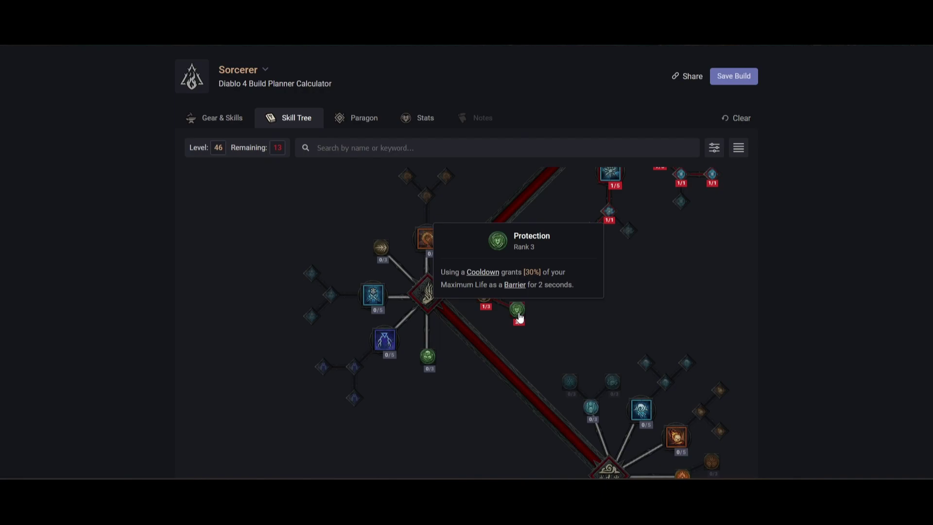
- Put one point into Coursing Currents in the ultimate cluster and three points into the lightning passive connected at its lower right
scroll(493, 437, down, 10)
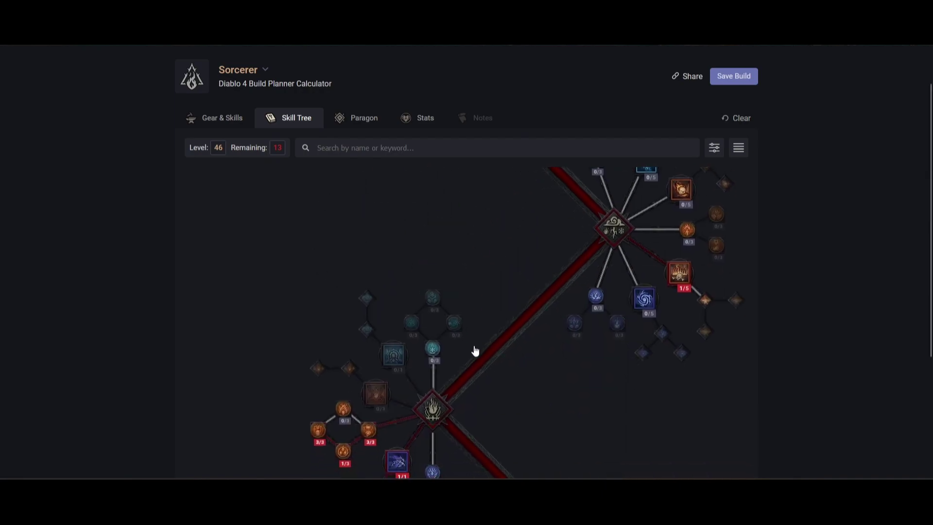
click(440, 237)
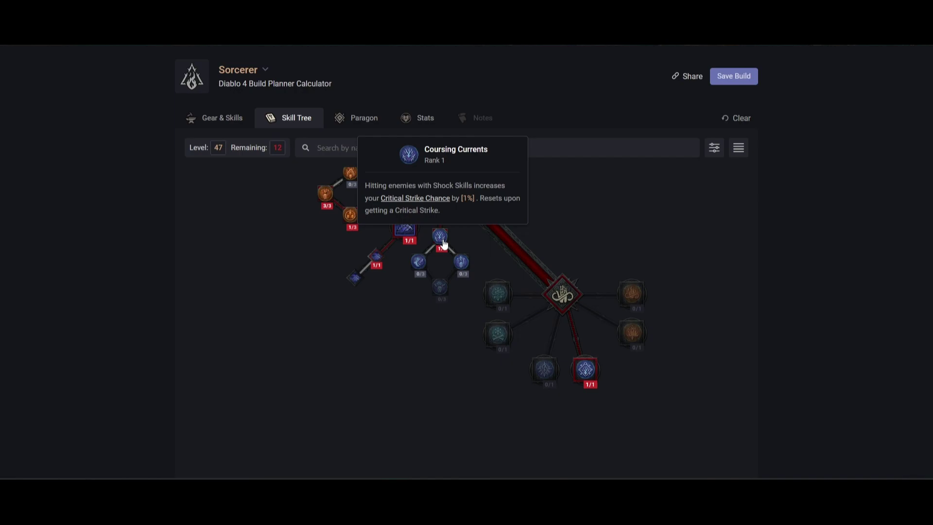
click(462, 270)
click(462, 270)
click(462, 270)
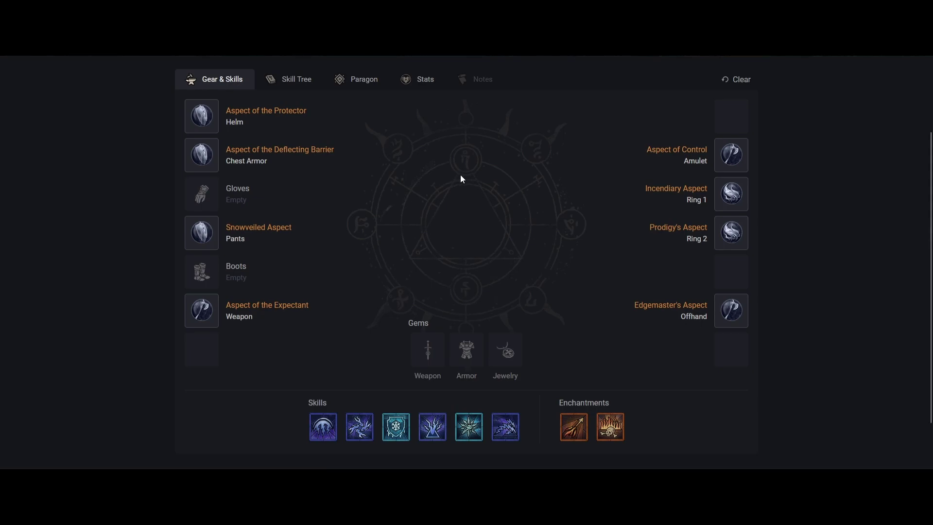
- Review the helm, chest, pants, ring and amulet aspects, plus the Fire Bolt enchantment and Chain Lightning skill they interact with
mouse_move(194, 122)
mouse_move(209, 161)
mouse_move(202, 236)
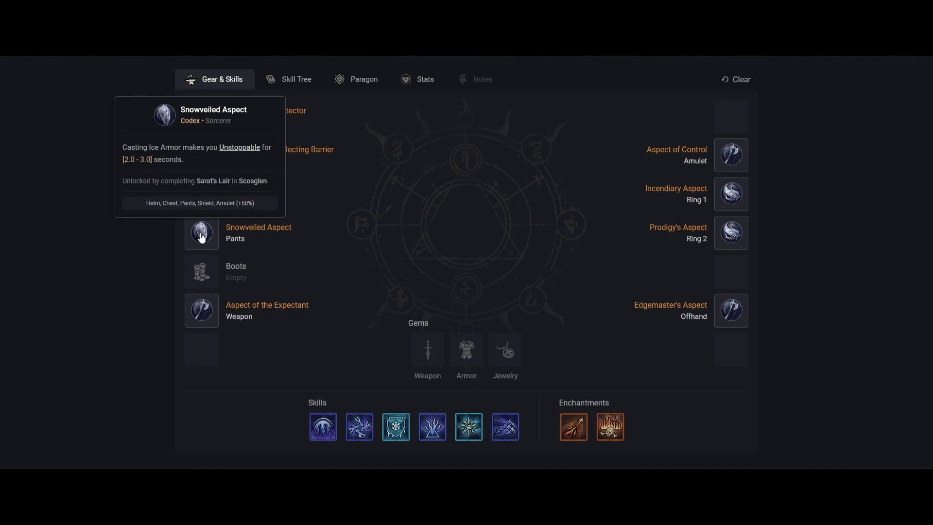
mouse_move(739, 193)
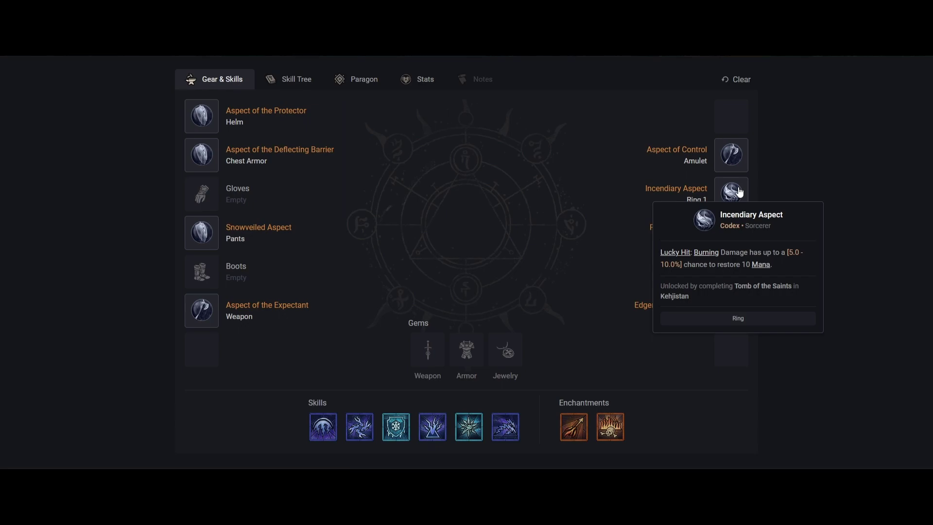
mouse_move(571, 433)
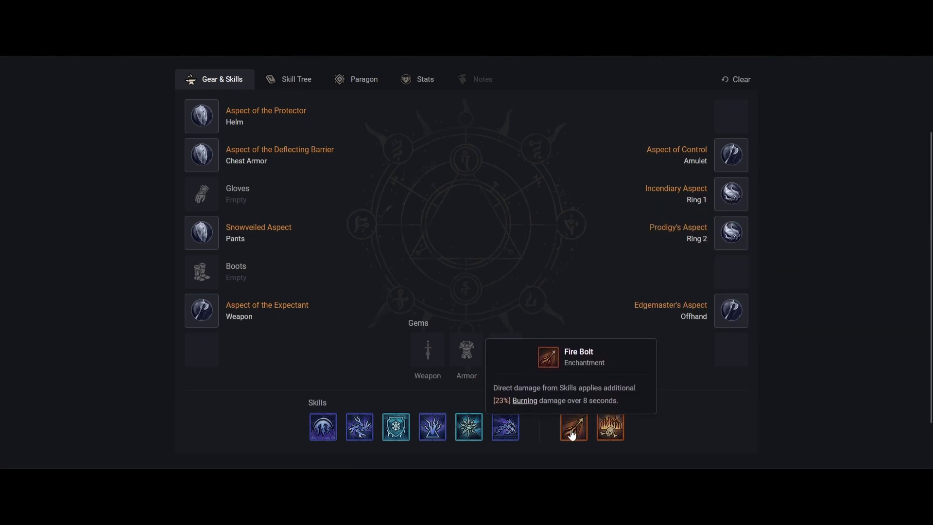
mouse_move(362, 432)
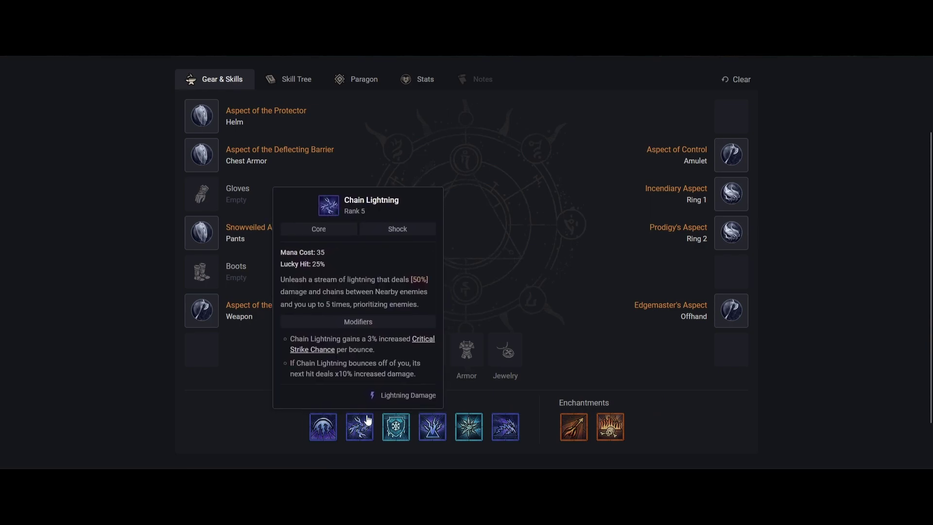
mouse_move(727, 235)
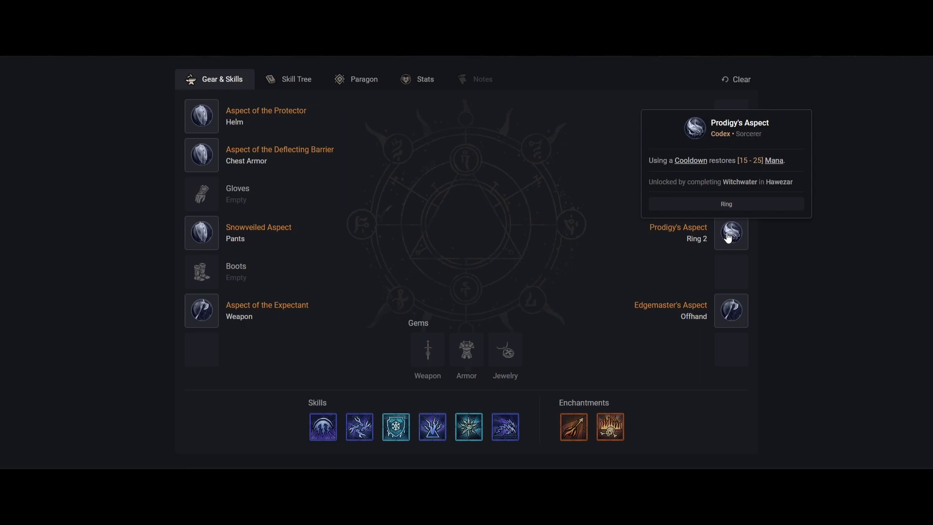
mouse_move(725, 160)
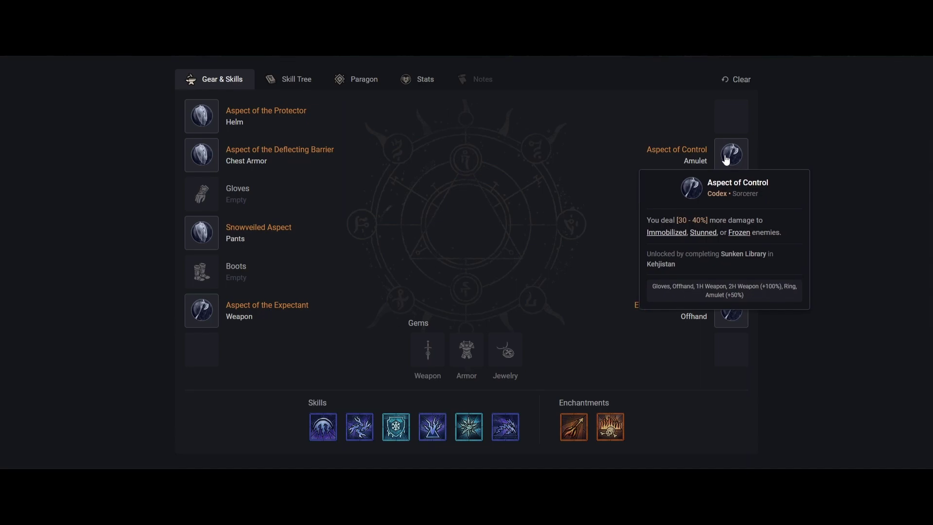
mouse_move(469, 427)
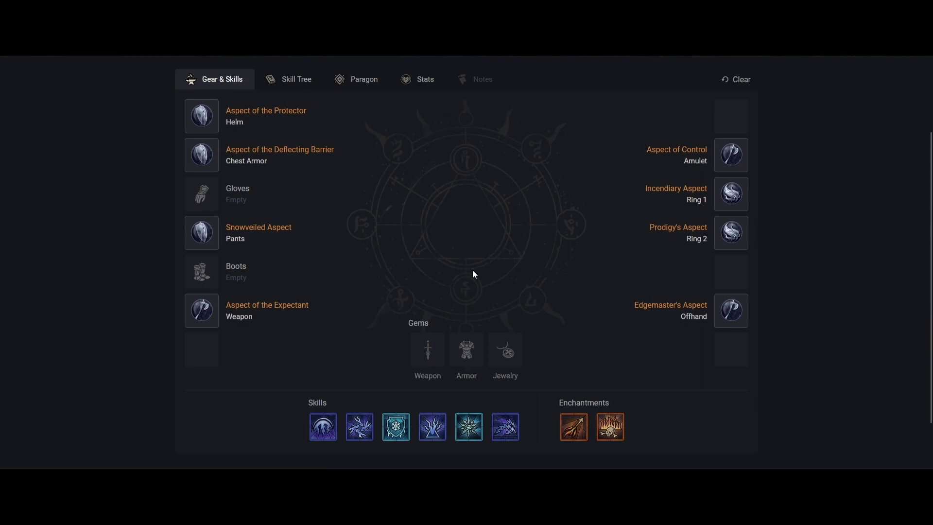
- Read the details of the weapon, offhand and gloves aspects and of the first two equipped skills
mouse_move(208, 319)
mouse_move(323, 427)
mouse_move(357, 426)
mouse_move(735, 315)
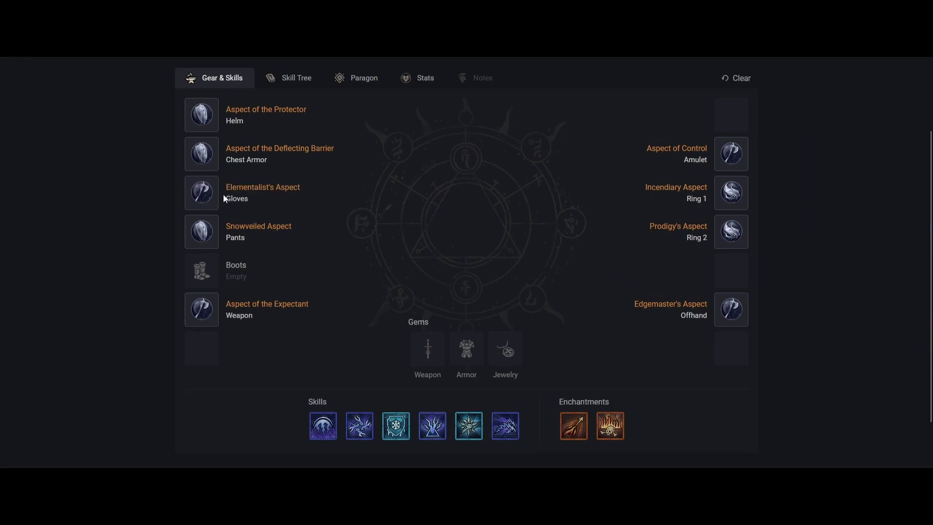
mouse_move(207, 193)
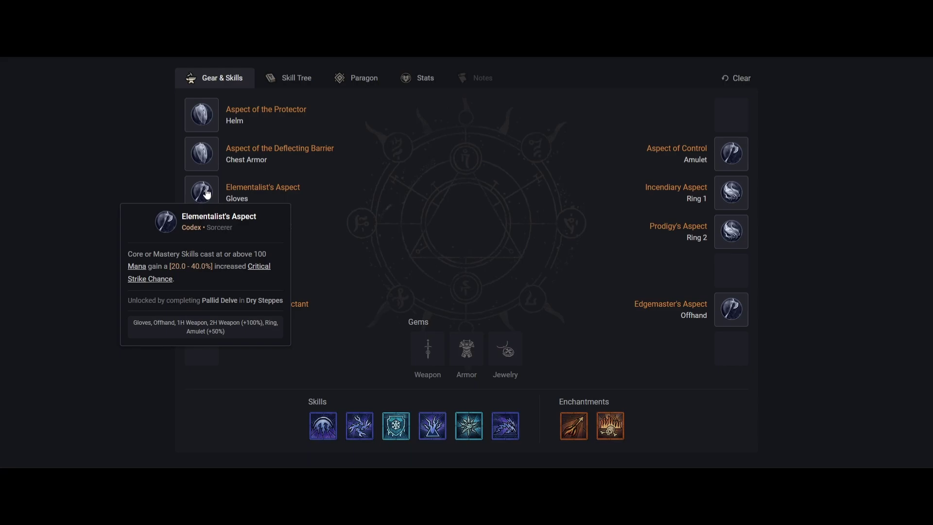
- Examine the offensive character stats, including Weapon Damage, Critical Strike Chance, and the elite, fire, lightning, core and skill damage bonuses
click(421, 77)
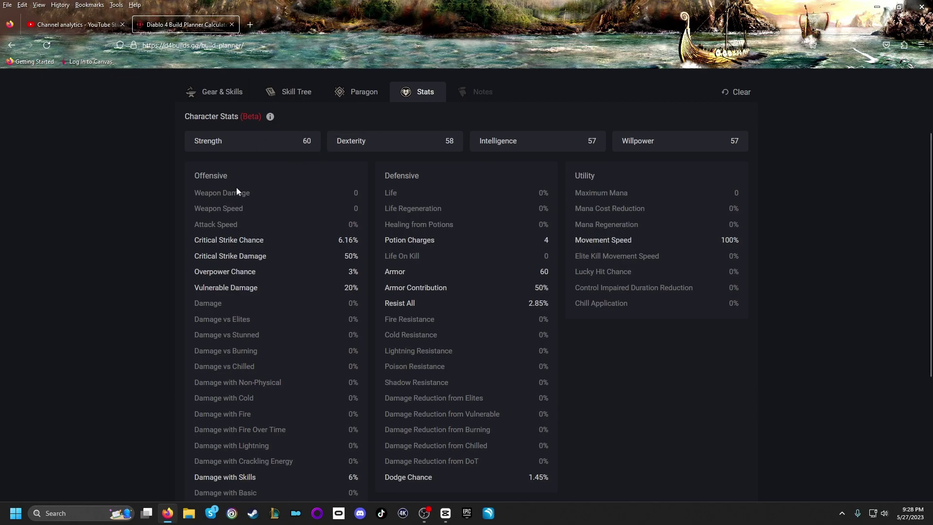
mouse_move(233, 194)
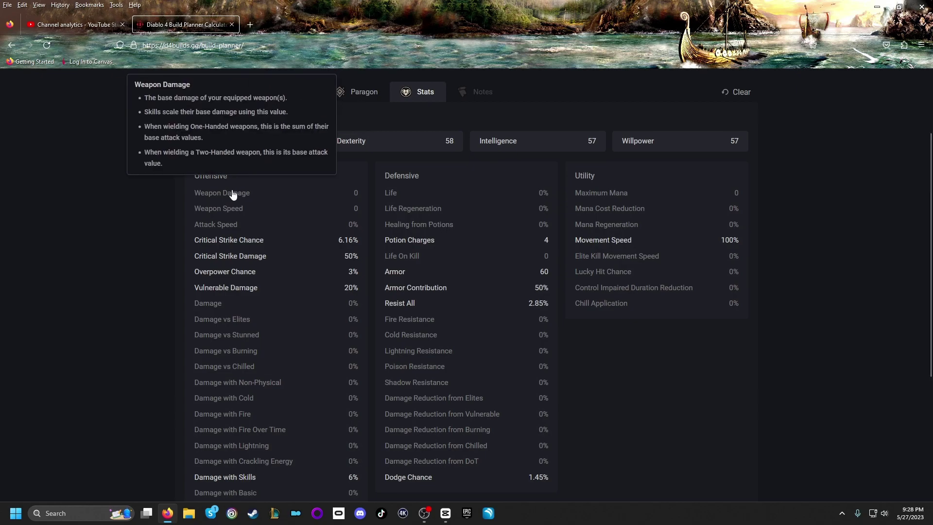
mouse_move(229, 230)
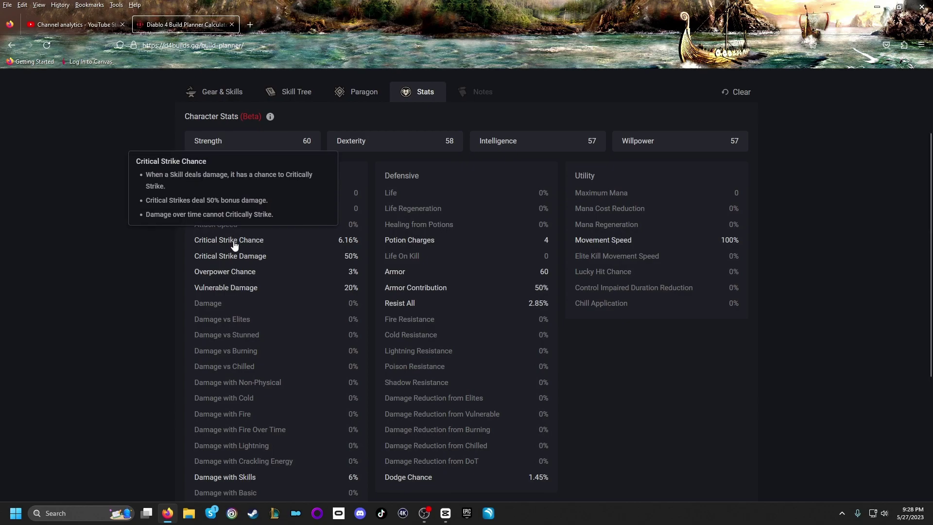
mouse_move(234, 261)
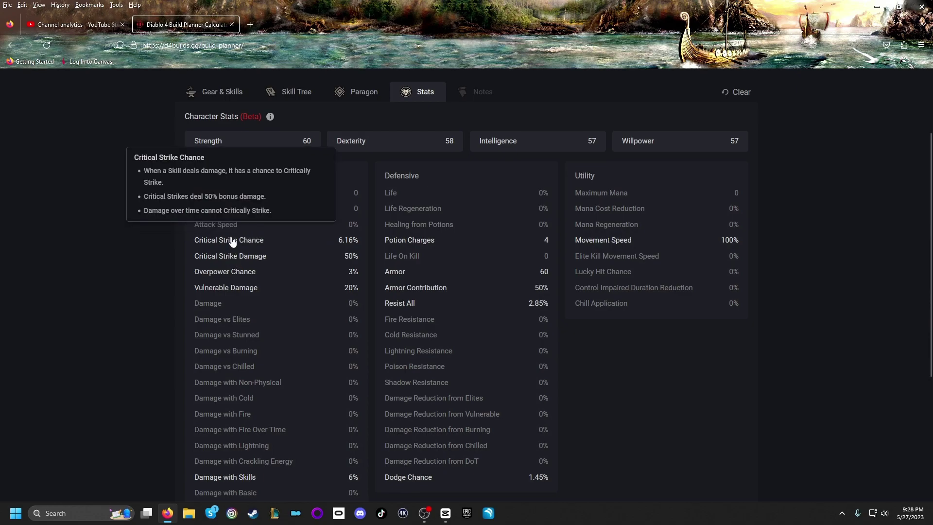
scroll(232, 242, down, 1)
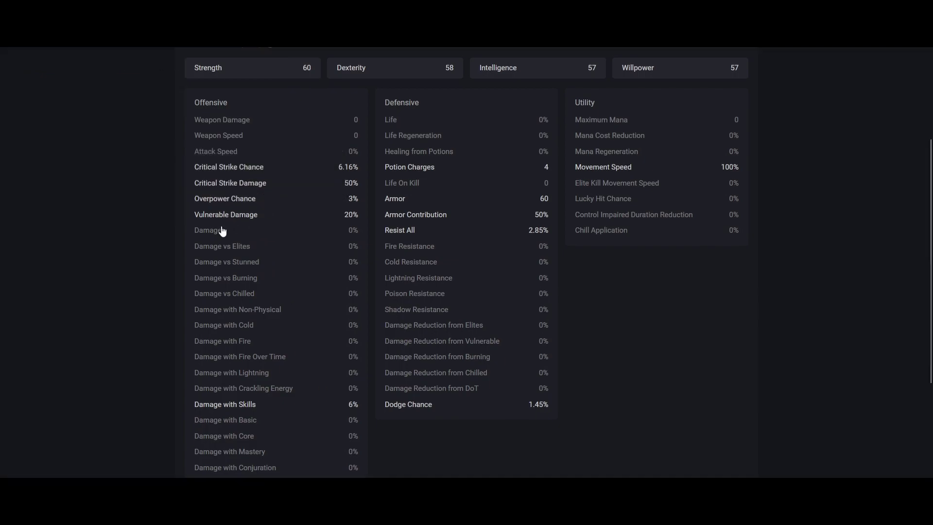
mouse_move(218, 256)
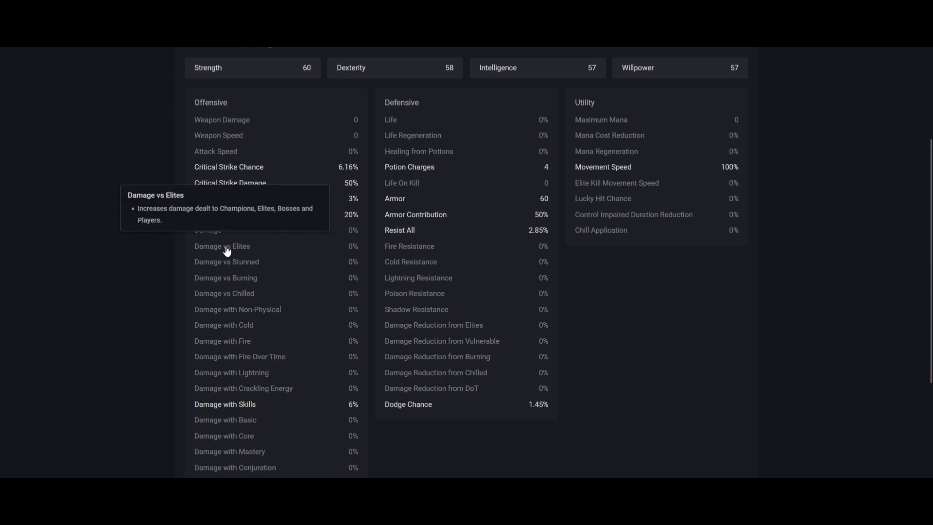
mouse_move(238, 281)
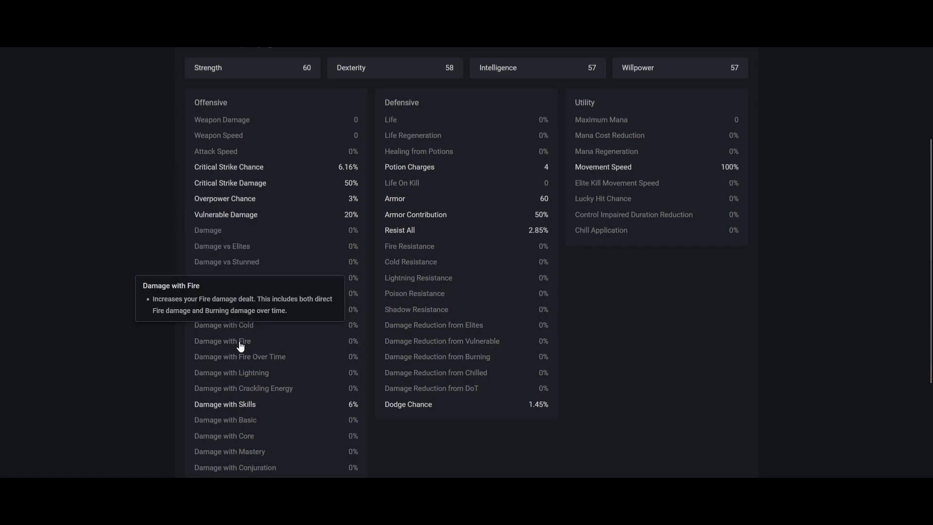
mouse_move(256, 379)
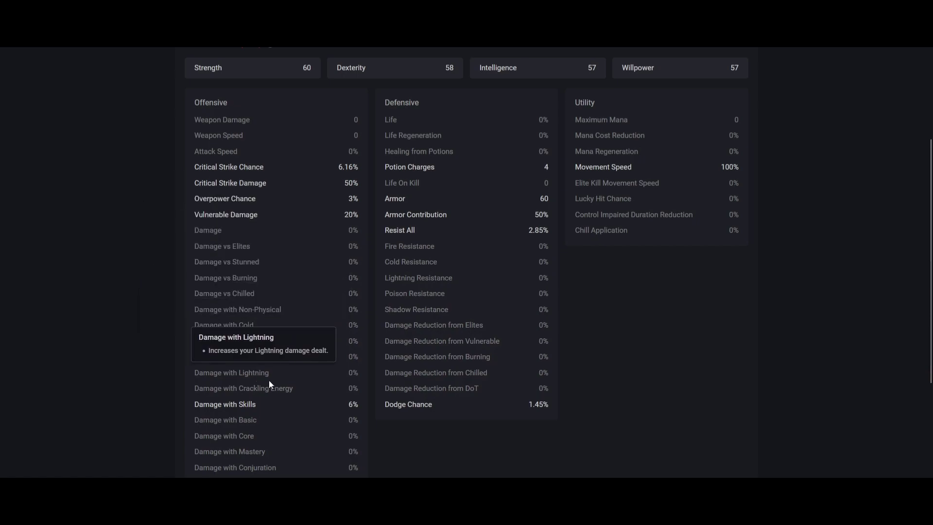
mouse_move(245, 441)
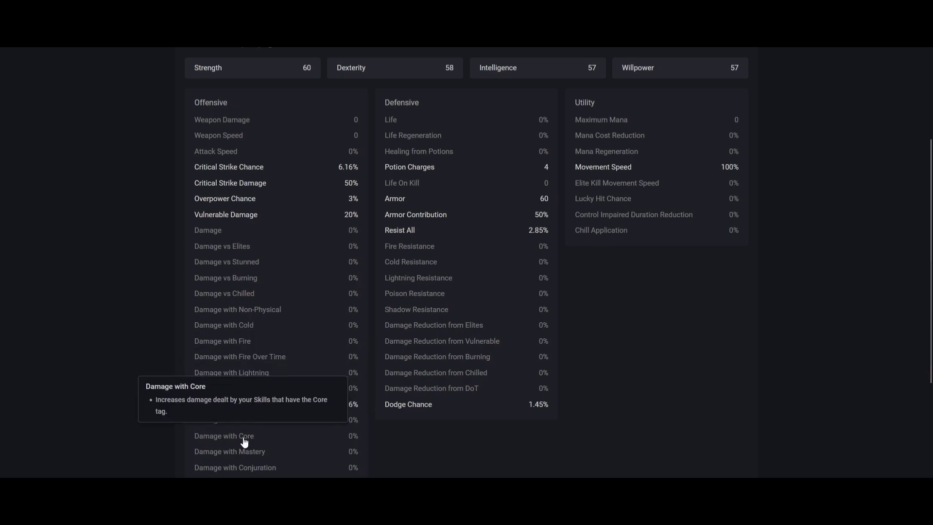
mouse_move(232, 407)
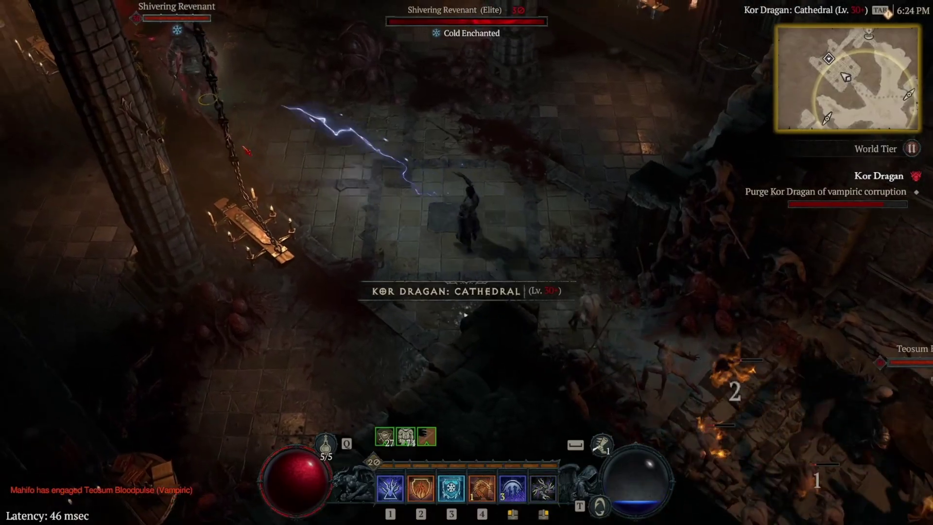
click(246, 151)
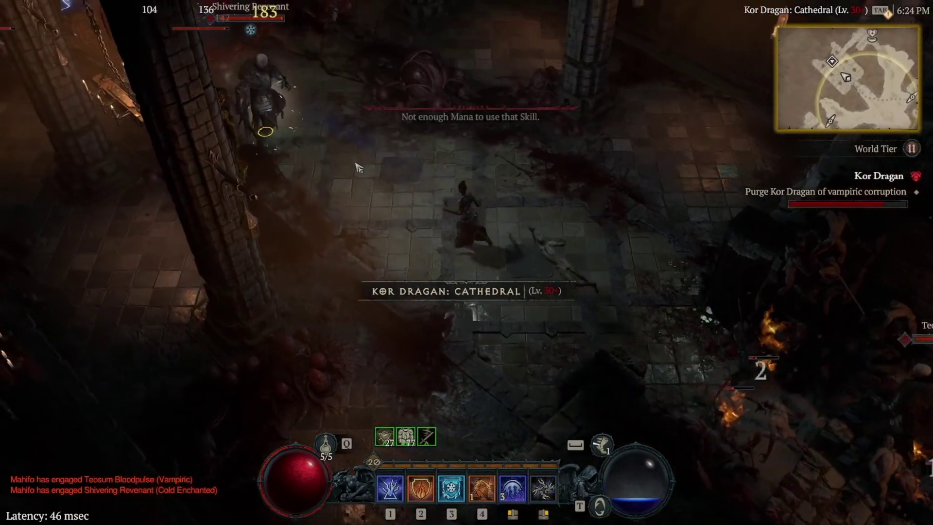
- Fight the elite Shivering Revenant and Teosum Bloodpulse packs in Kor Dragan's cathedral with lightning attacks, using the ice and fire defensive skills for protection
key(3)
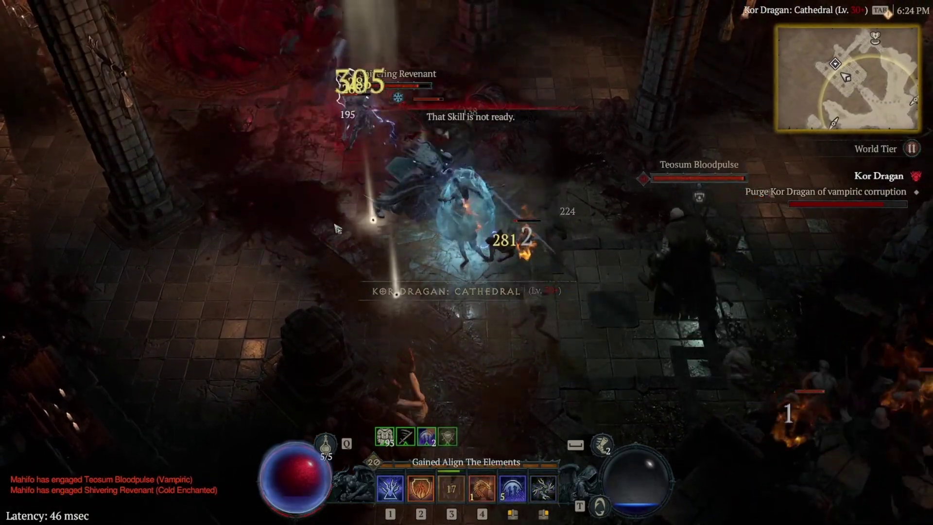
right_click(443, 277)
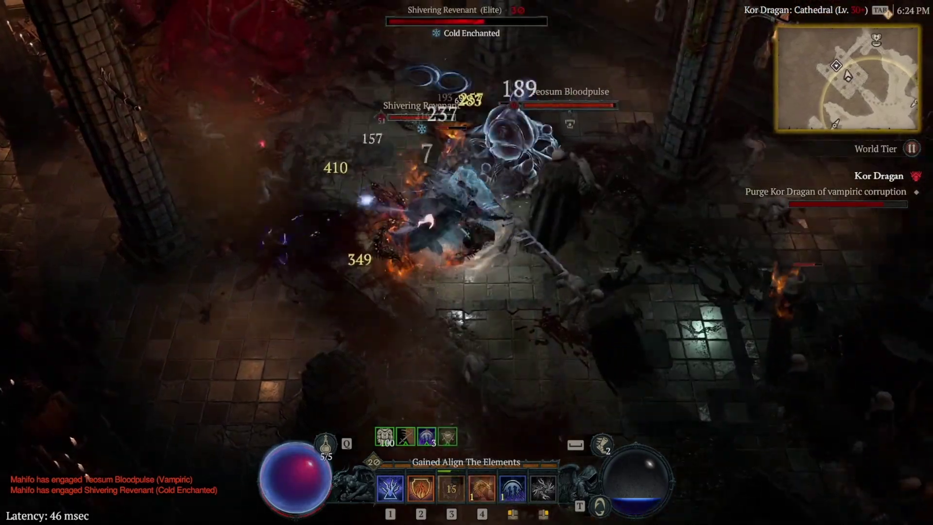
key(1)
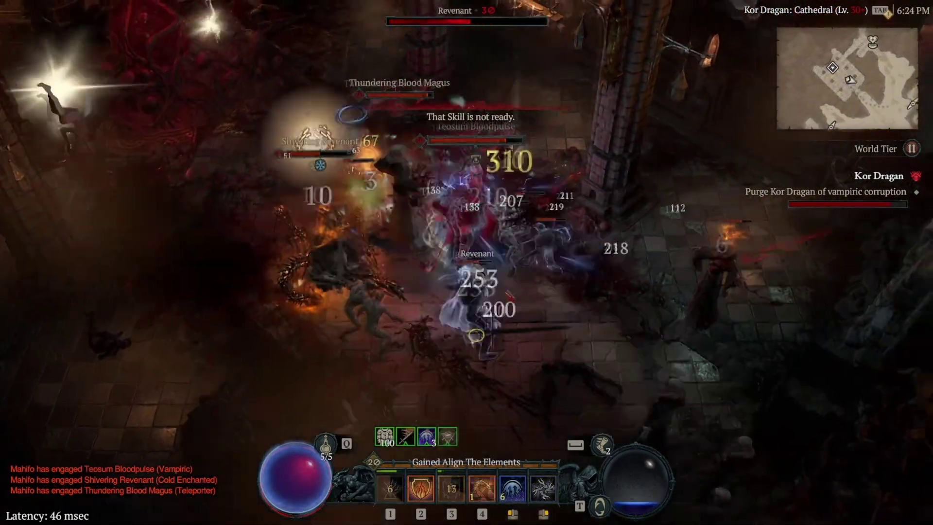
key(2)
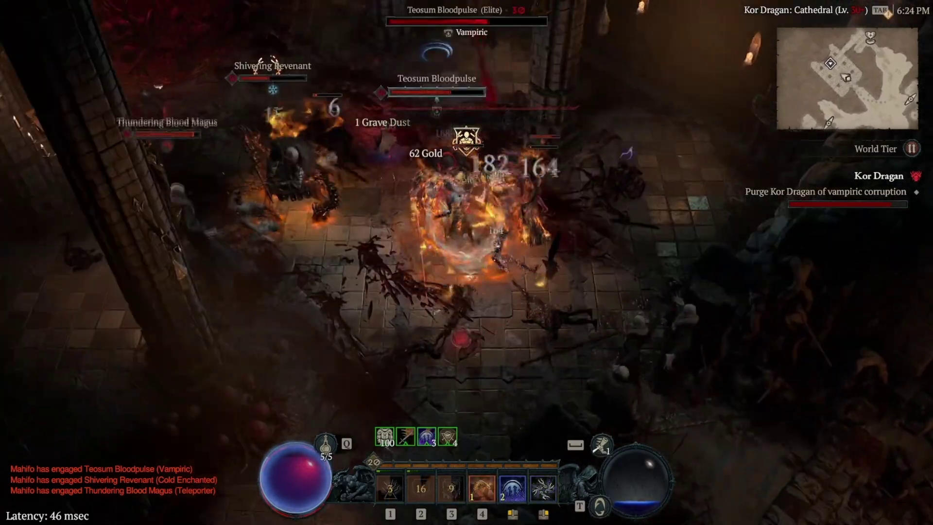
click(399, 335)
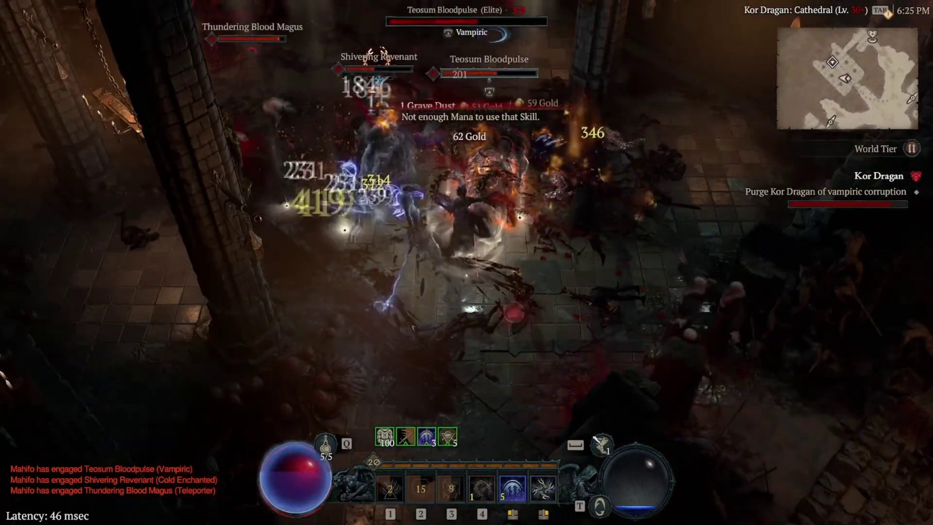
click(400, 335)
key(1)
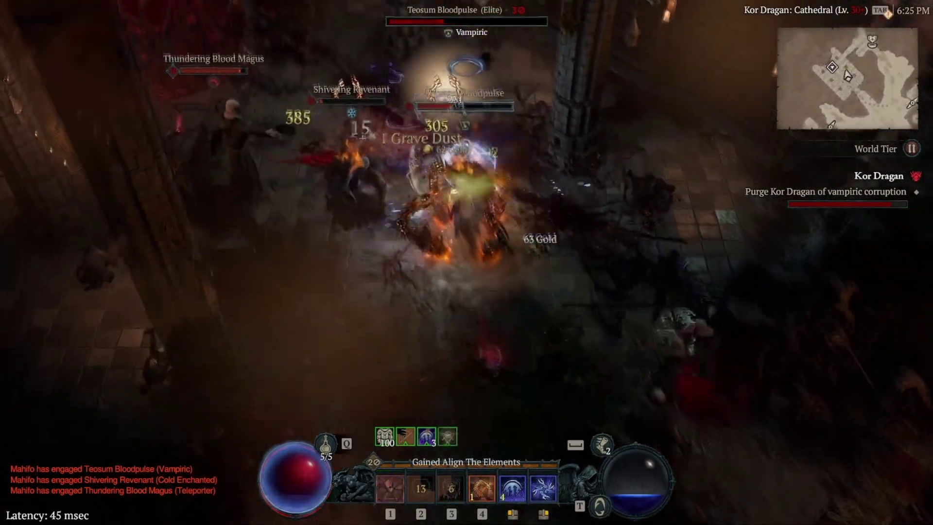